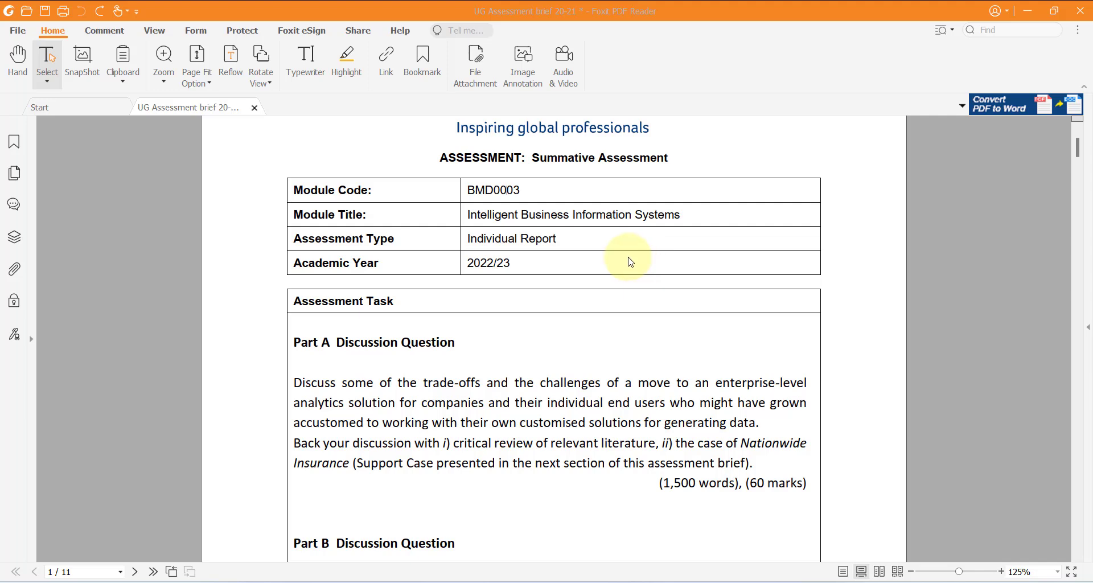
# Read the module details and the Part A and Part B questions in the assessment brief, and switch to the Template-BMD0003 document in Word
pyautogui.scroll(3, 629, 259)
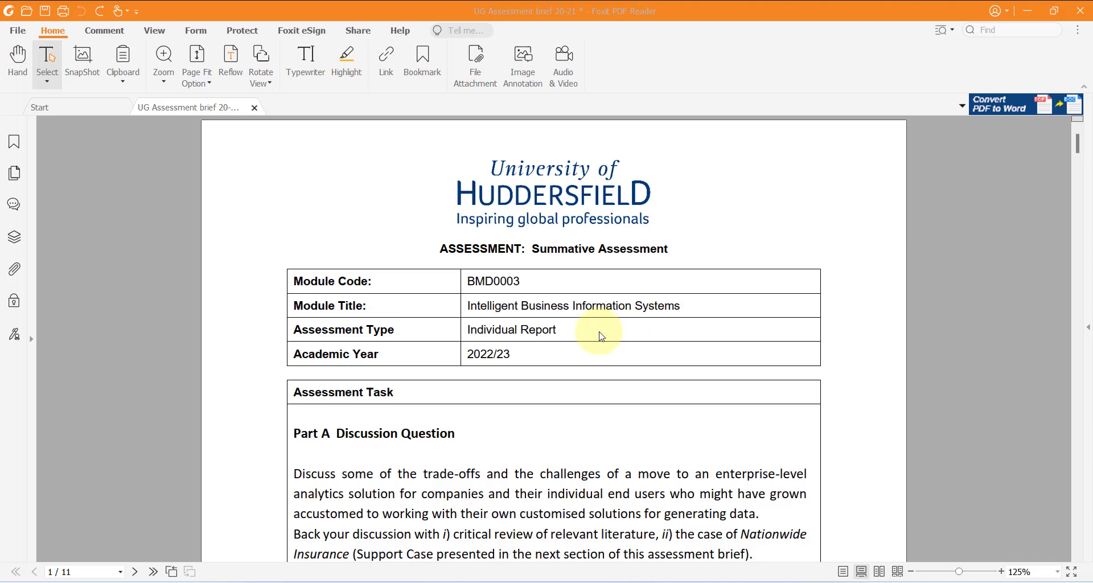
pyautogui.scroll(-3, 597, 336)
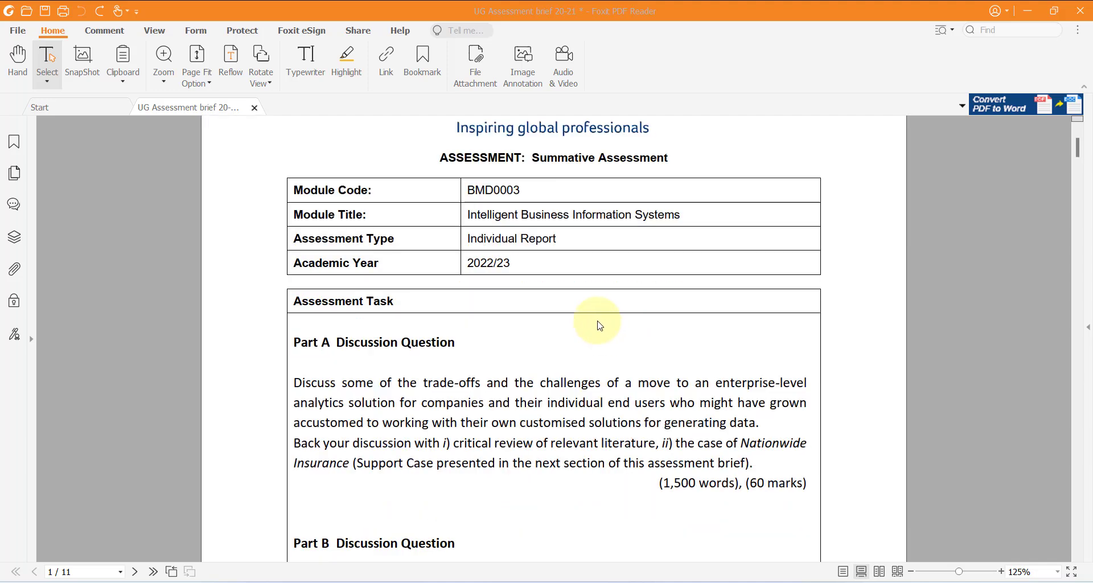
pyautogui.scroll(-3, 565, 320)
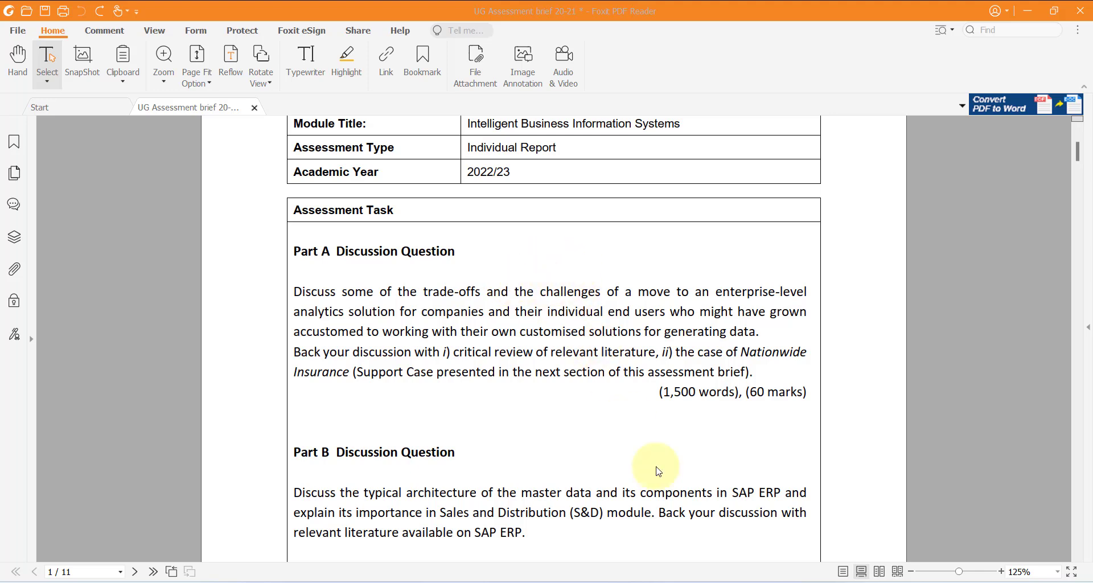
pyautogui.moveTo(647, 580)
pyautogui.click(711, 542)
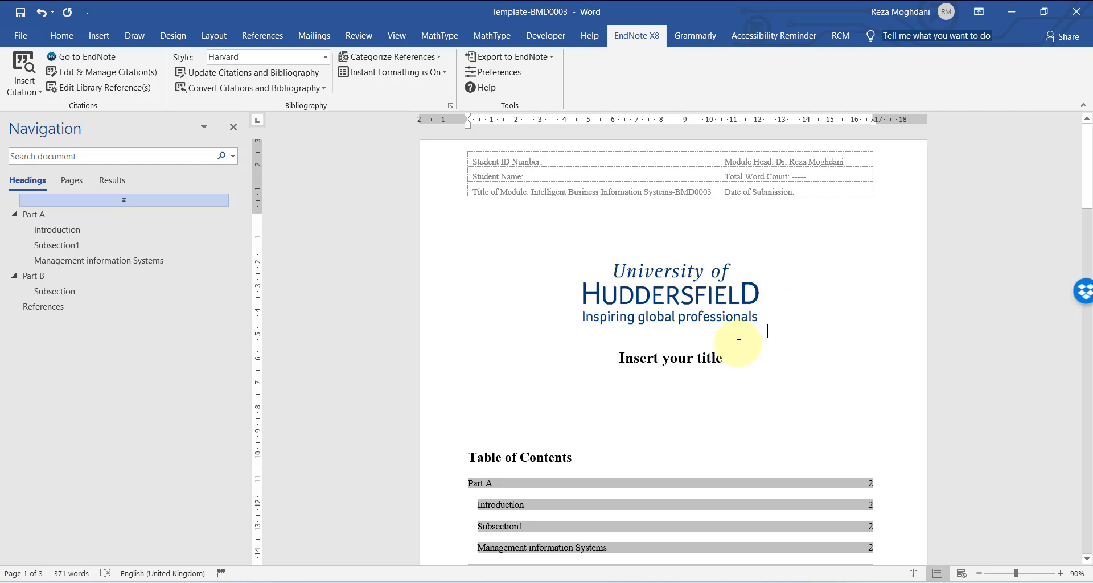
# Open the page header at the Student ID Number field to examine its student and module fields, and close the header
pyautogui.click(767, 333)
pyautogui.click(601, 249)
pyautogui.click(509, 218)
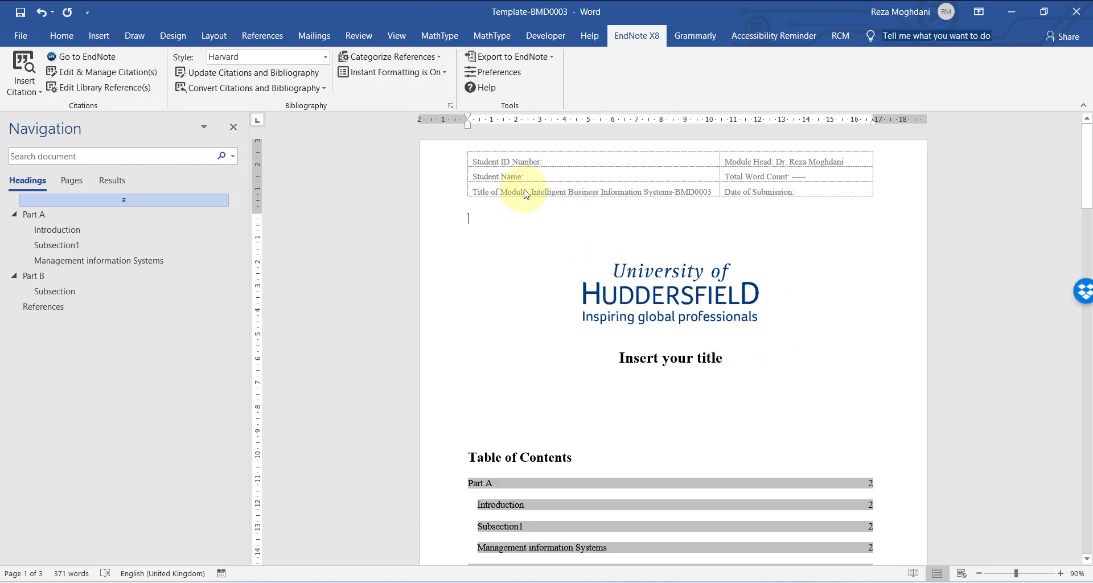
pyautogui.doubleClick(563, 172)
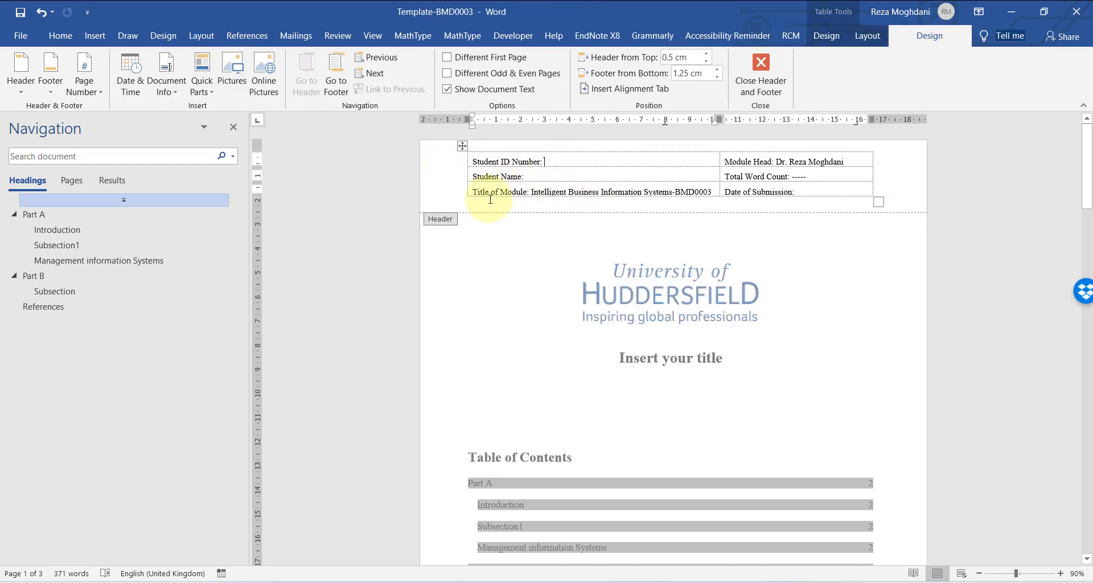
pyautogui.click(761, 74)
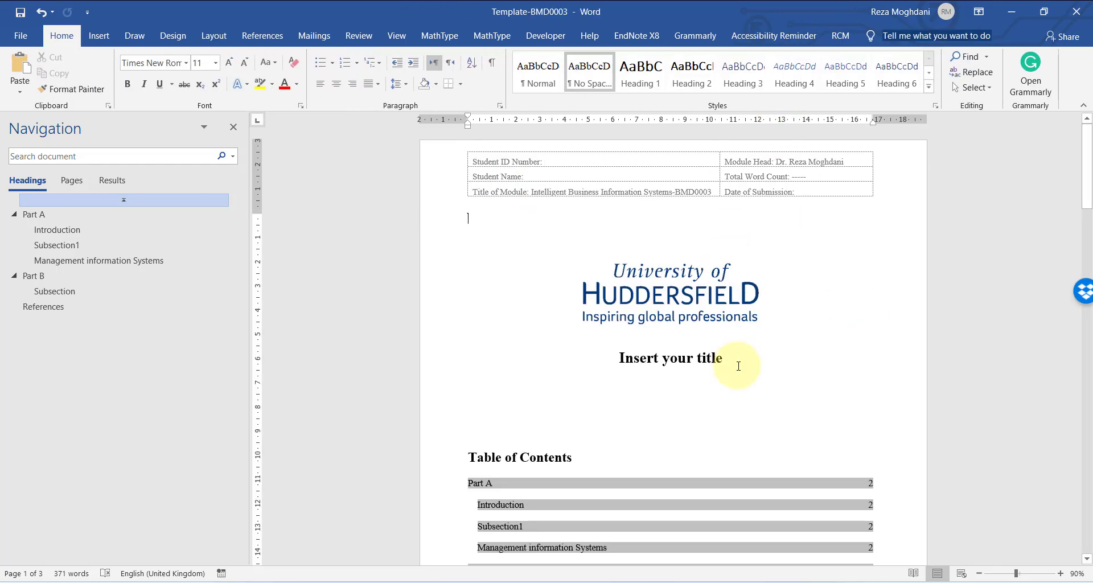
# Delete the sample text of the Introduction paragraph in Part A from "concepts surrounding" through "solutions integration", leaving the opening words
pyautogui.scroll(-1, 664, 364)
pyautogui.scroll(-1, 664, 364)
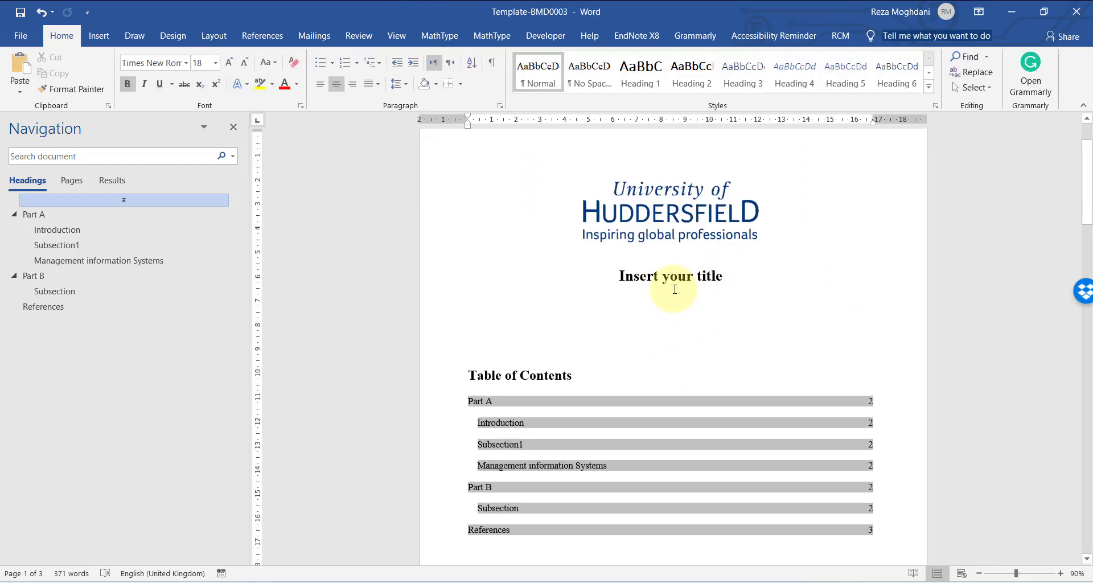
pyautogui.scroll(-15, 654, 291)
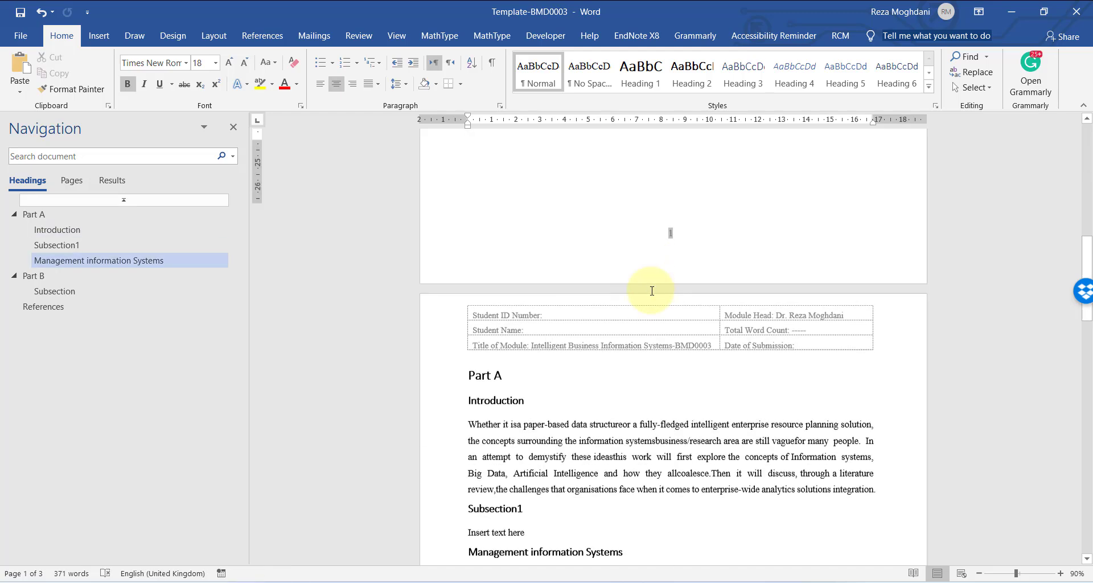
pyautogui.scroll(5, 624, 311)
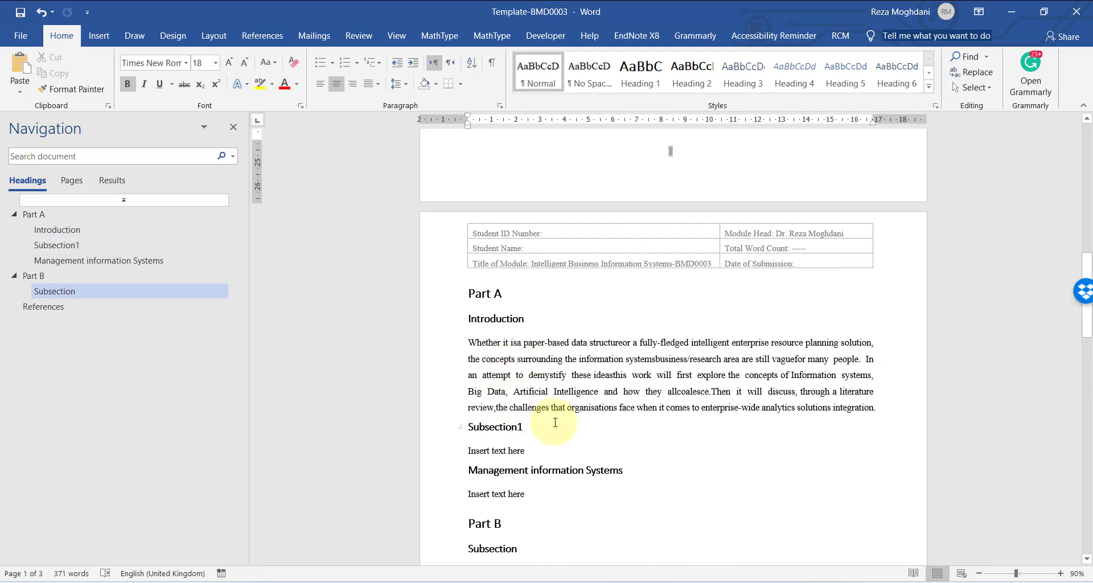
pyautogui.moveTo(870, 407); pyautogui.dragTo(468, 342)
pyautogui.press('Delete')
pyautogui.click(686, 372)
pyautogui.scroll(3, 422, 366)
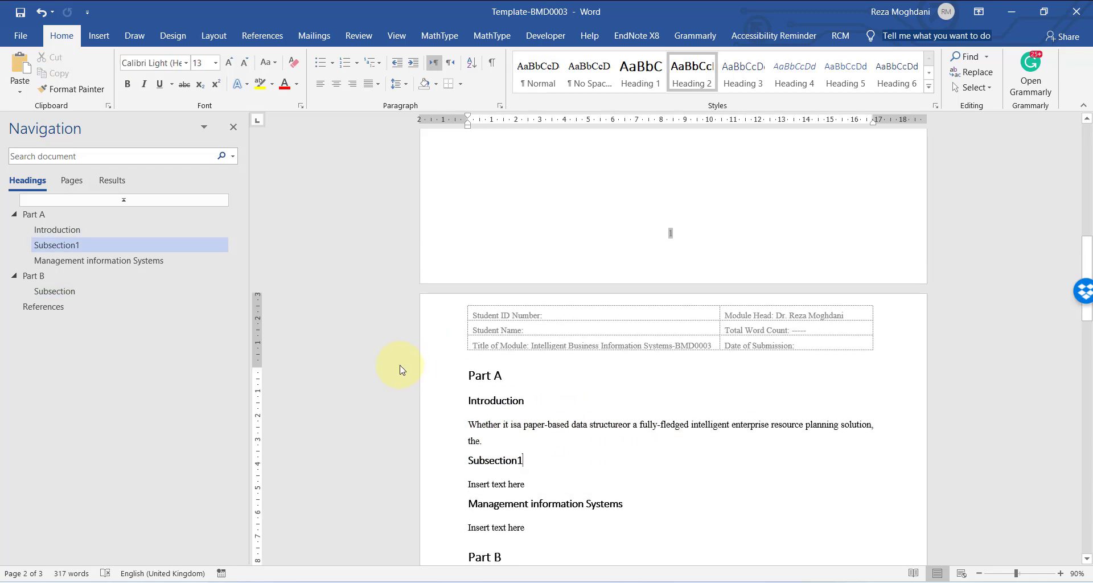
# Add the line "Subsection2" below the text under Management information Systems in Part A and format it as Heading 2
pyautogui.scroll(-6, 511, 372)
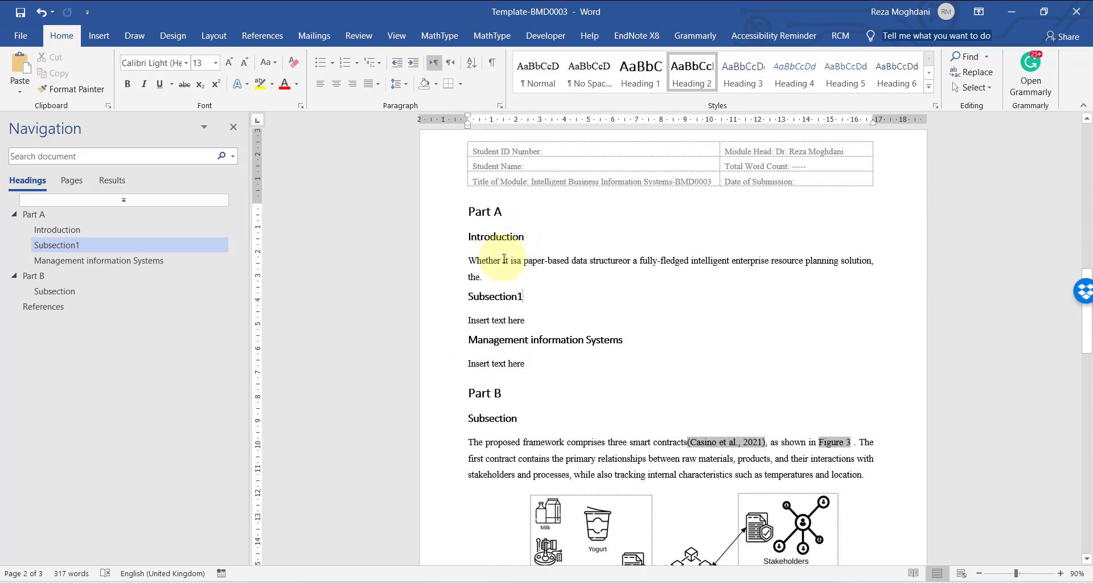
pyautogui.scroll(3, 561, 307)
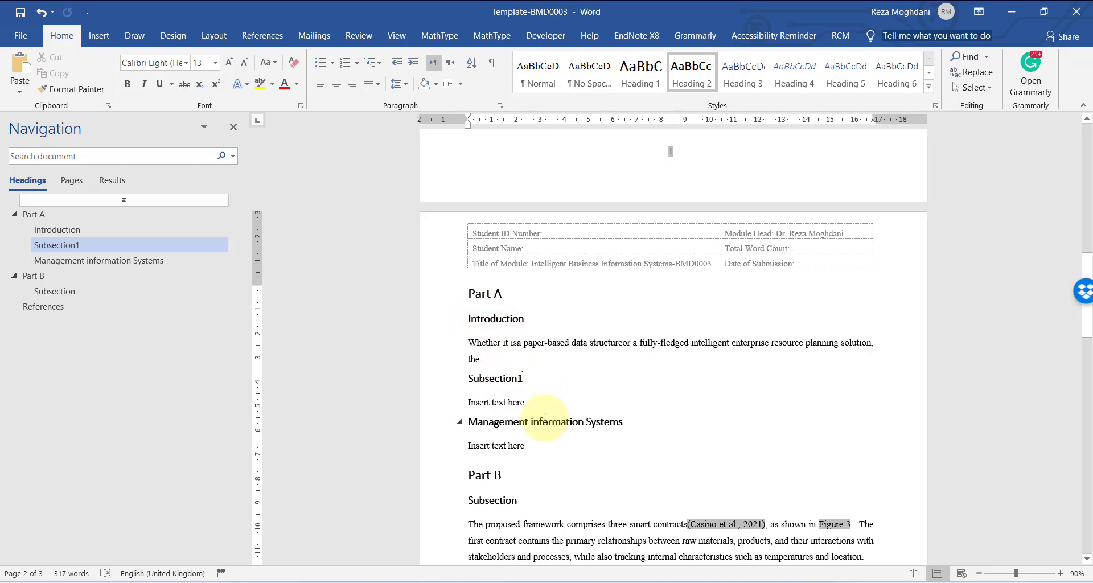
pyautogui.click(541, 447)
pyautogui.doubleClick(520, 376)
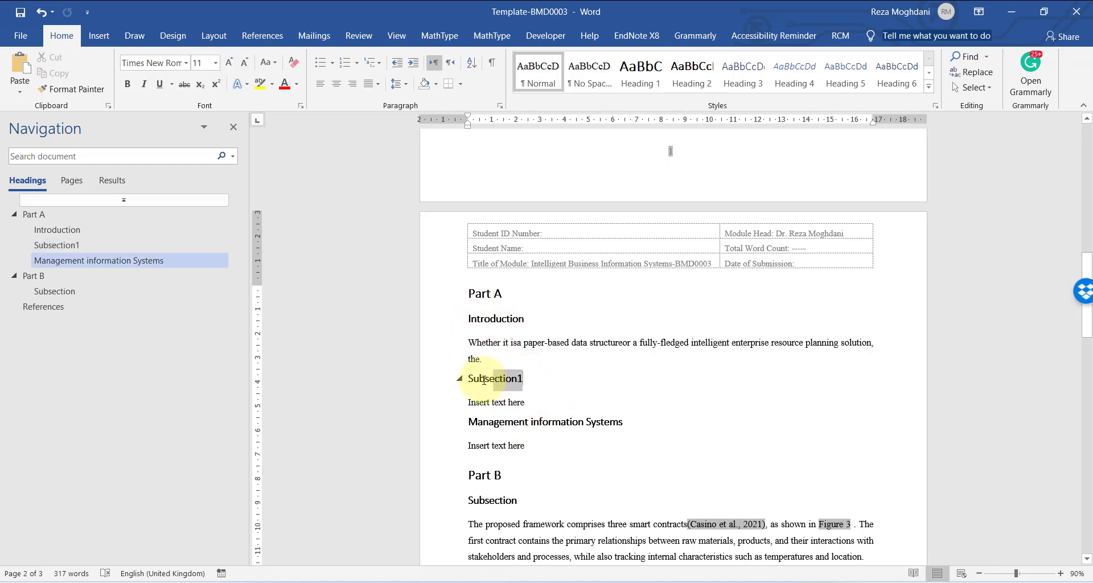
pyautogui.click(553, 453)
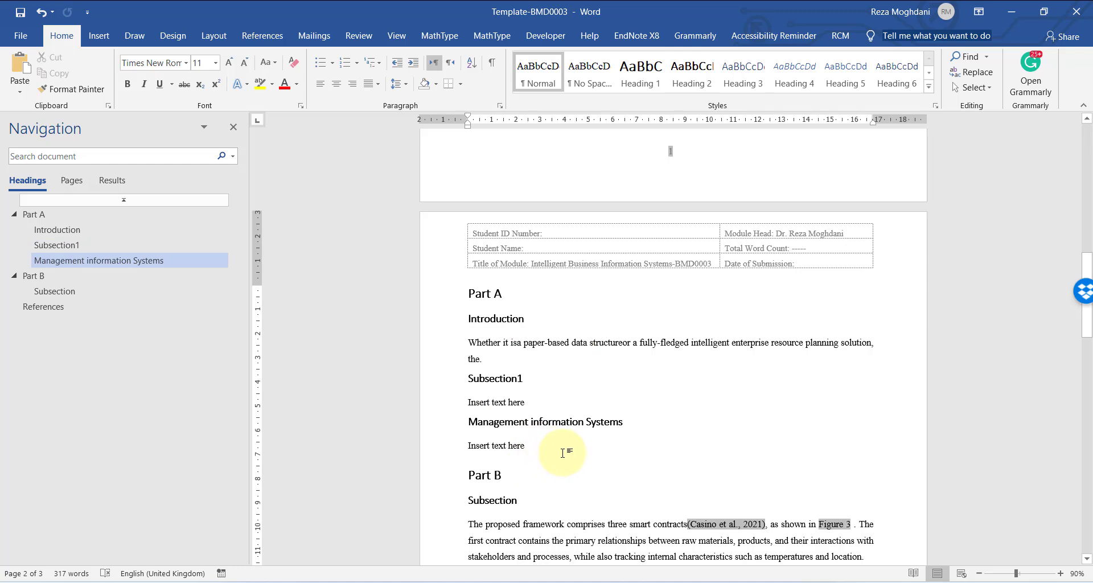
pyautogui.press('Return')
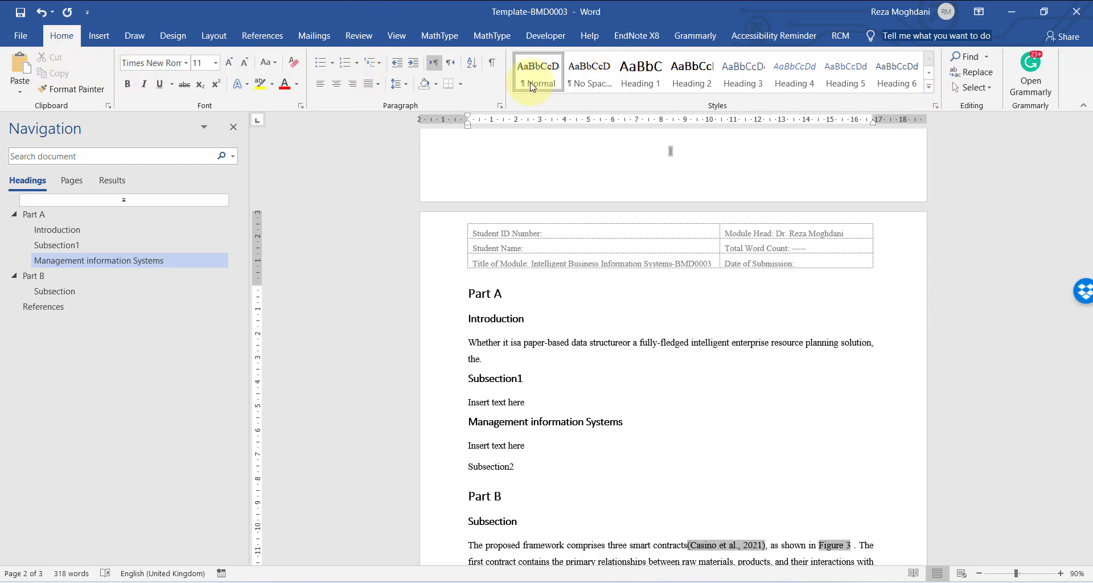
pyautogui.click(699, 90)
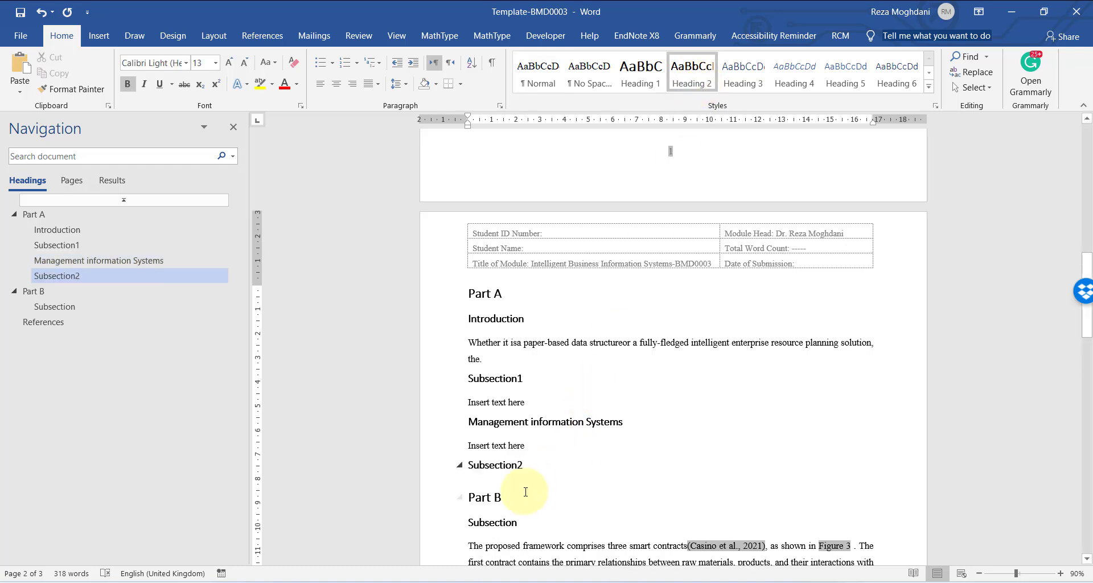
pyautogui.click(456, 465)
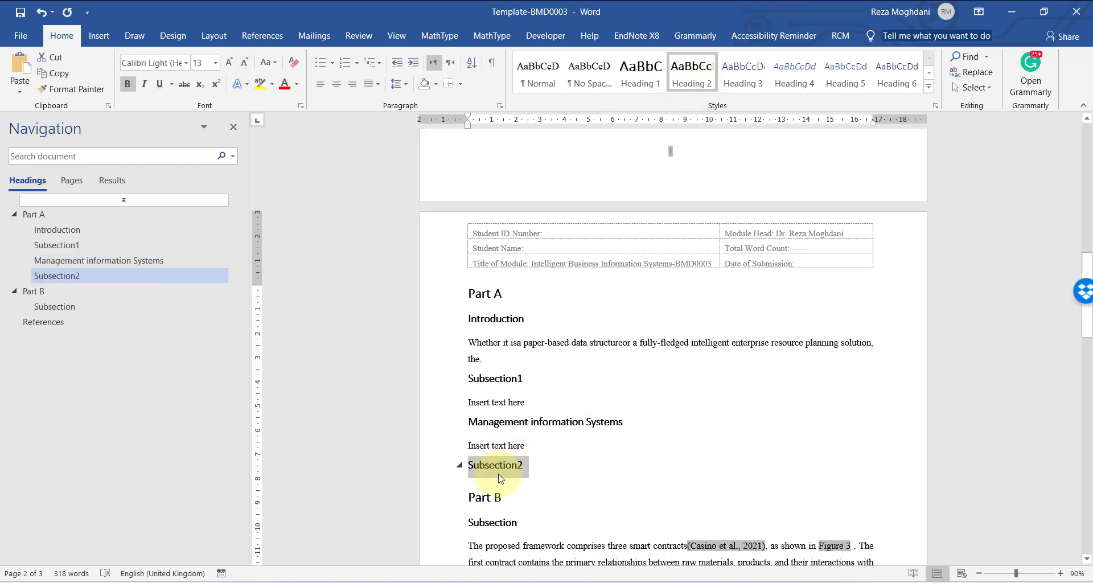
pyautogui.click(64, 288)
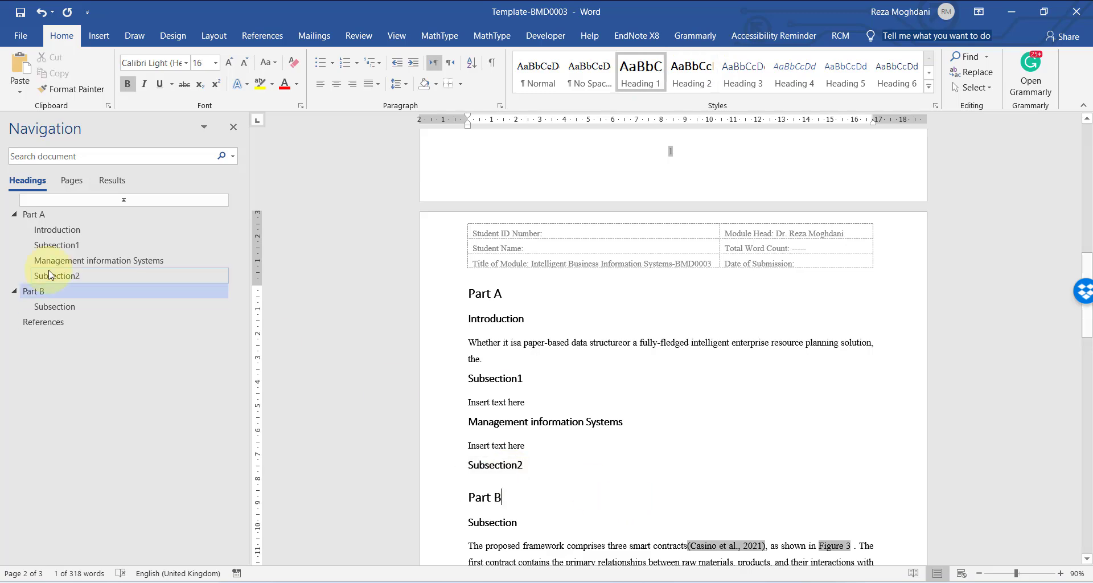
pyautogui.click(552, 463)
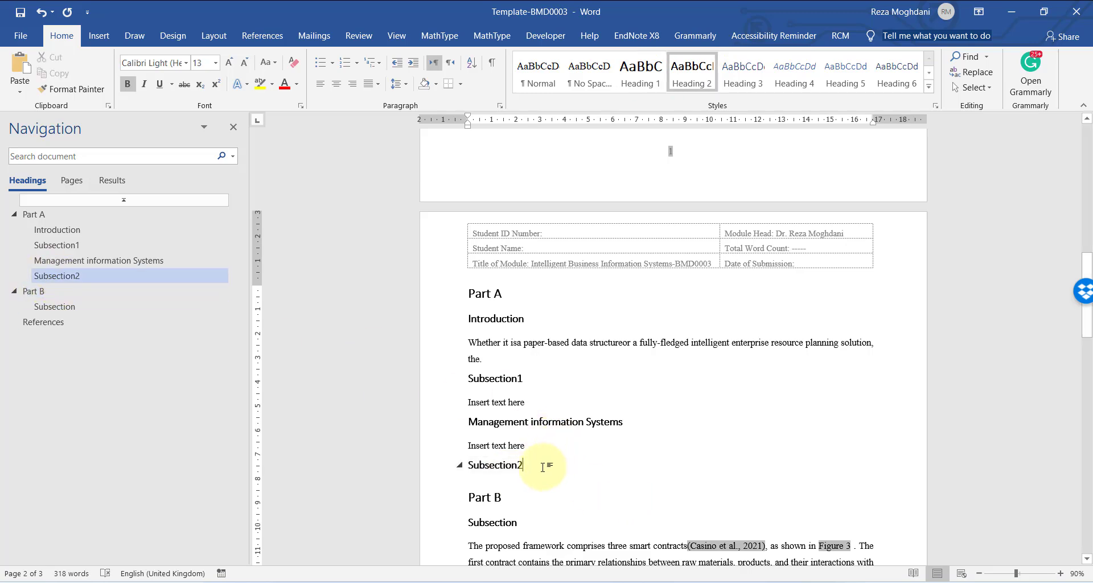
# Update the entire table of contents so it includes the new Subsection2 heading
pyautogui.click(542, 449)
pyautogui.scroll(15, 671, 454)
pyautogui.scroll(-5, 610, 361)
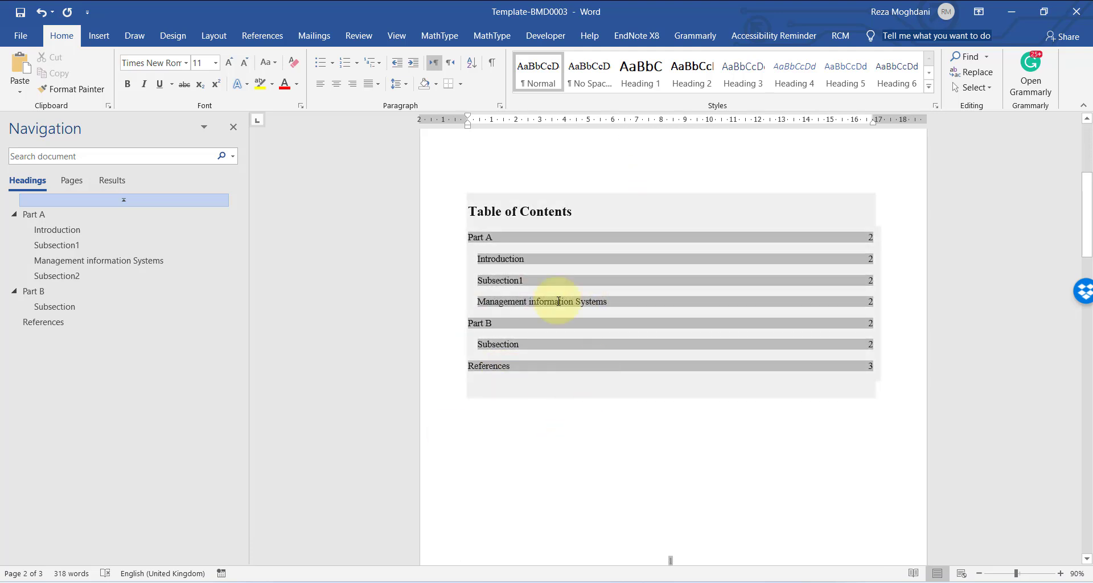
pyautogui.rightClick(562, 280)
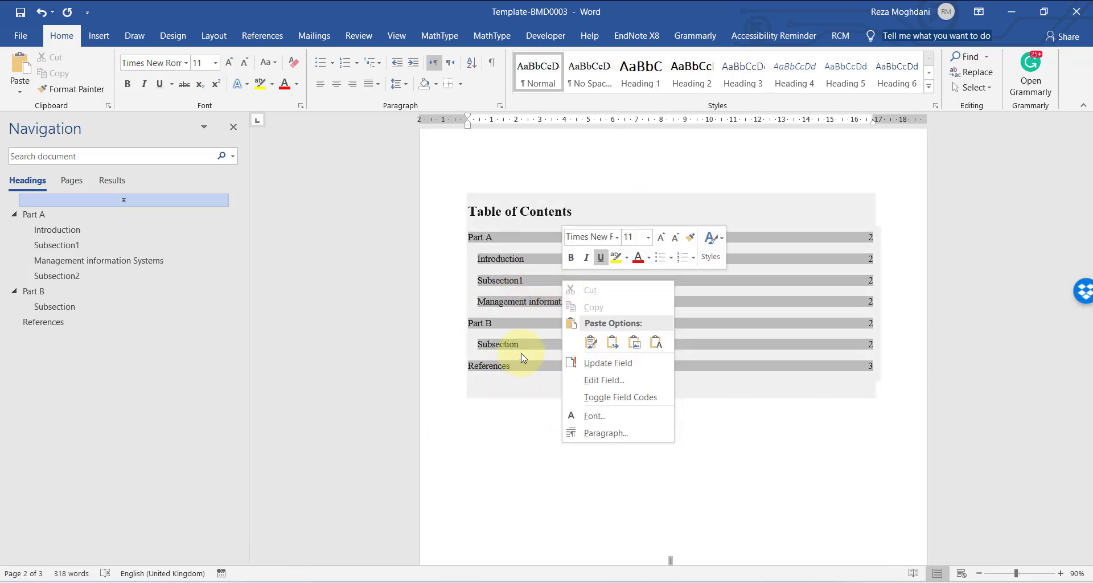
pyautogui.click(605, 365)
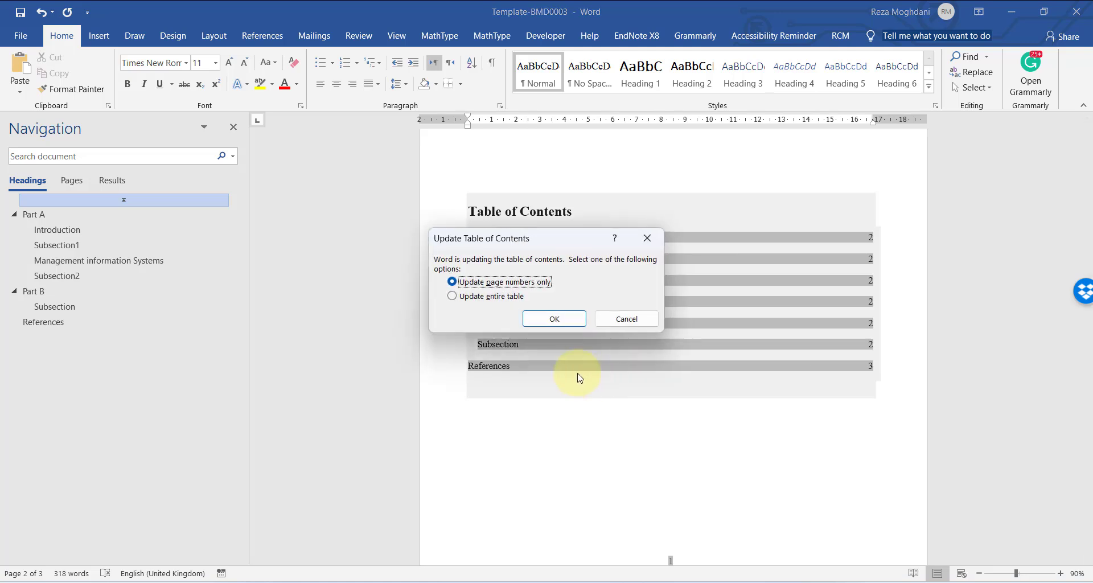
pyautogui.click(480, 297)
pyautogui.click(560, 321)
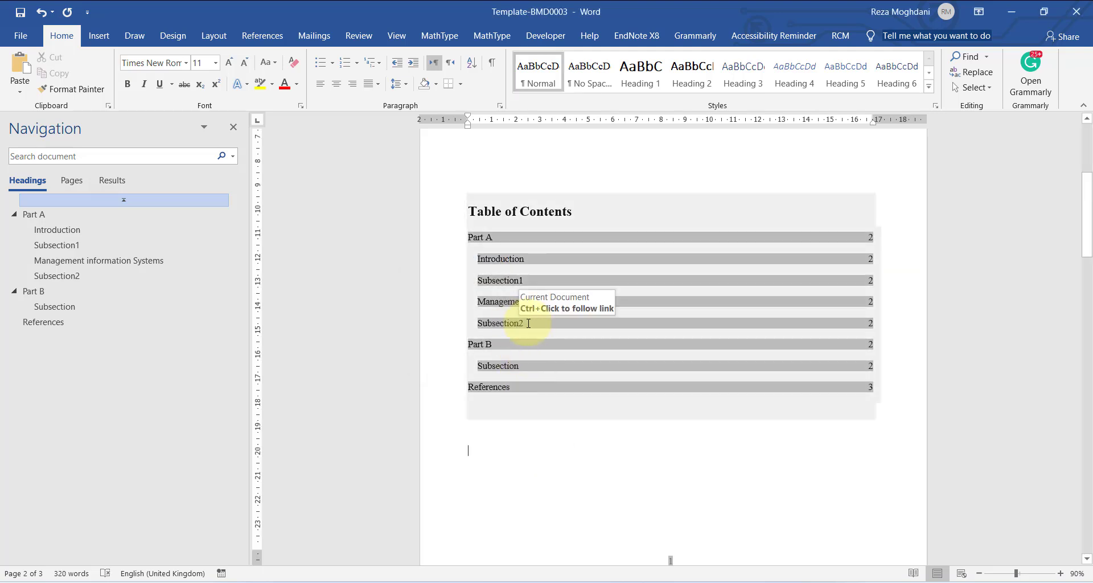
# Insert the paragraph "Add text" in Normal style directly below the Subsection2 heading
pyautogui.scroll(-10, 539, 218)
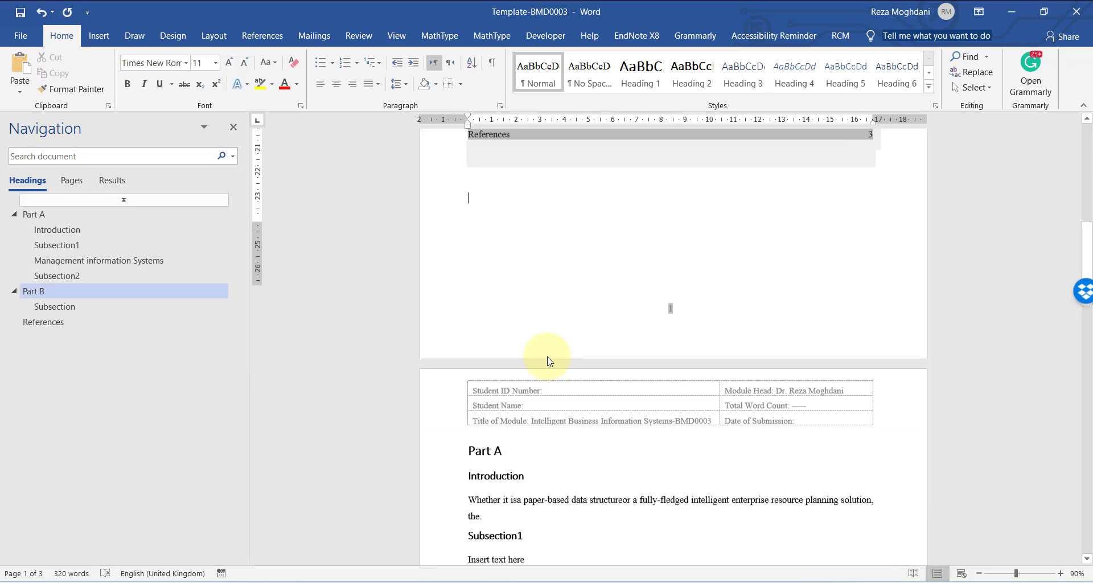
pyautogui.click(539, 310)
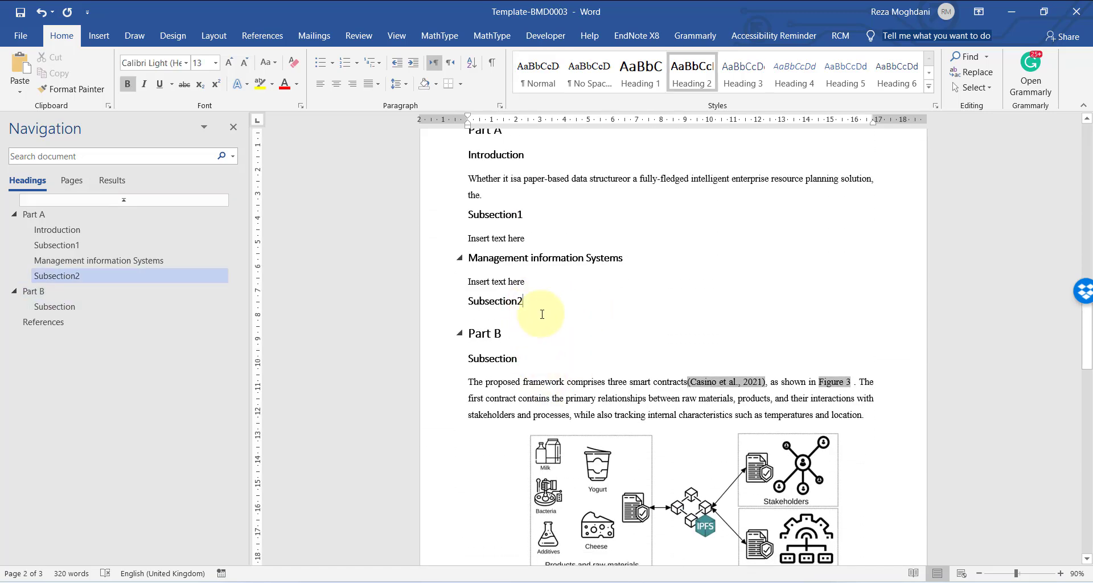
pyautogui.press('Return')
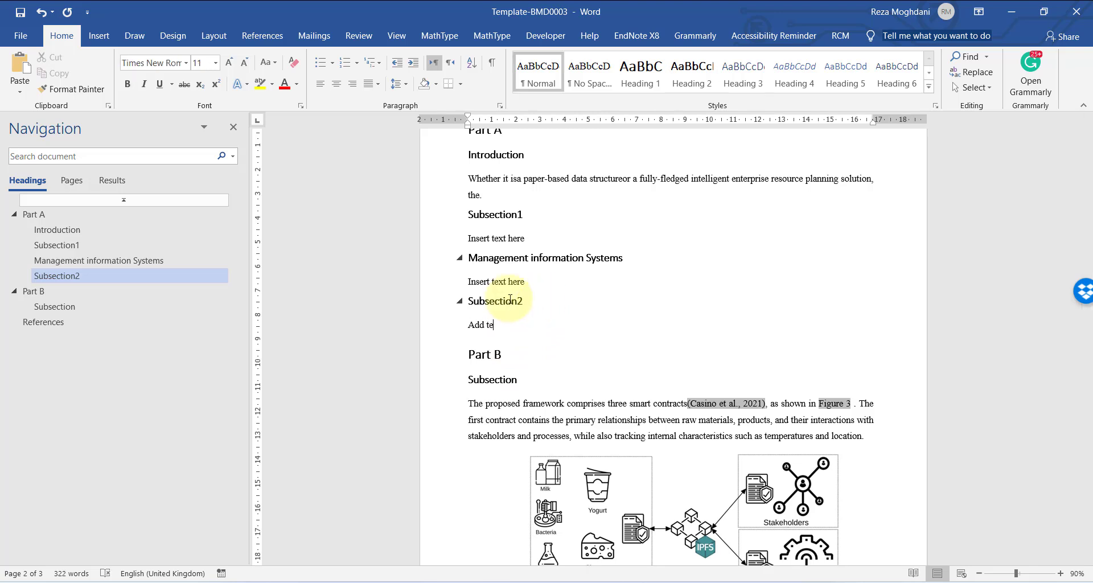
pyautogui.click(575, 305)
pyautogui.click(478, 323)
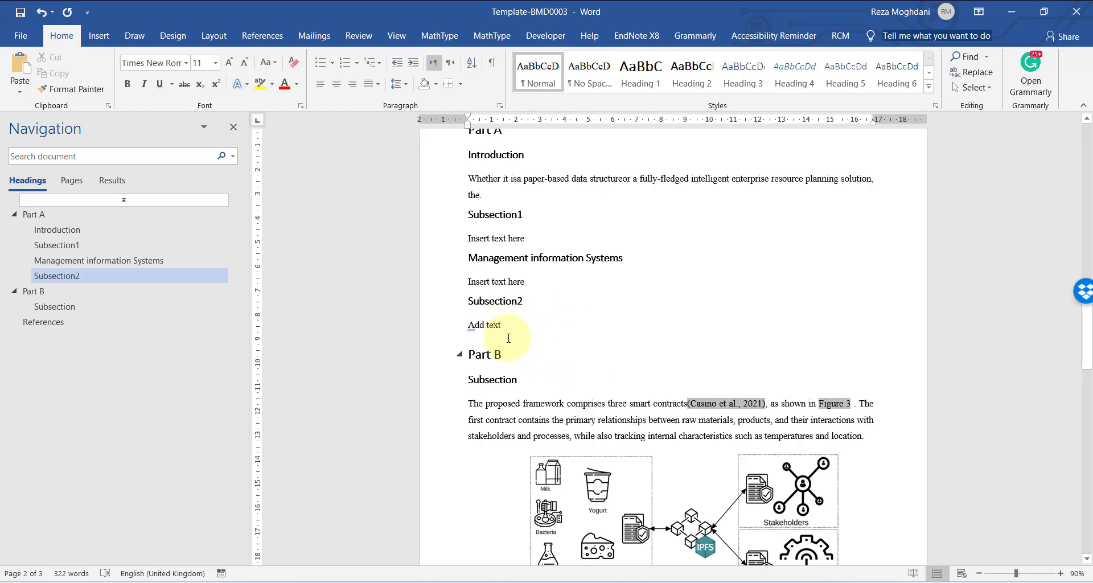
pyautogui.click(617, 326)
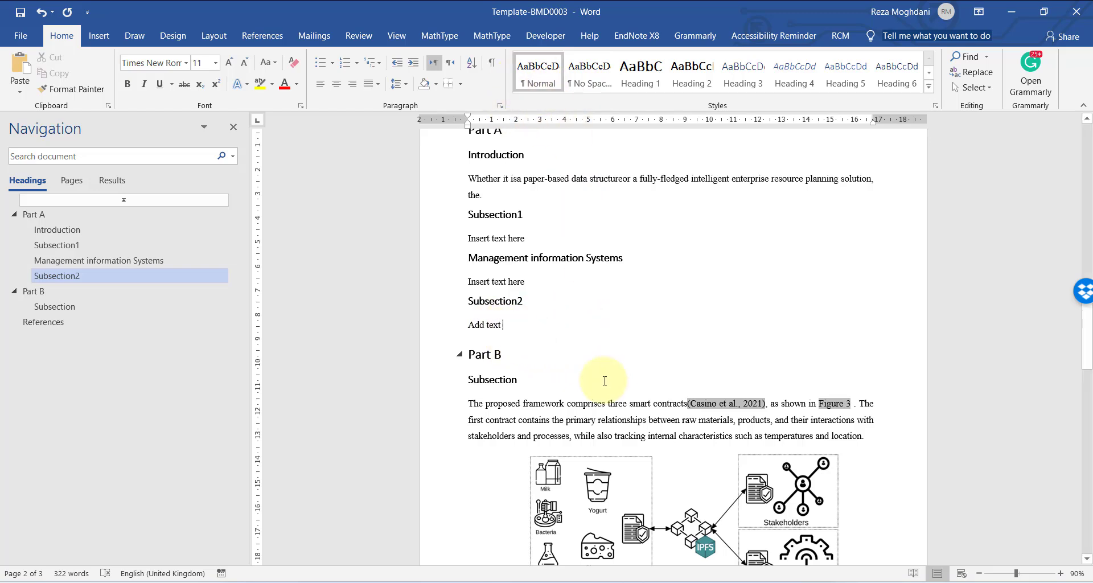
# Look through Part B, the References list and the contents page of the template, and close it to return to the assessment brief
pyautogui.scroll(-5, 586, 390)
pyautogui.scroll(5, 588, 393)
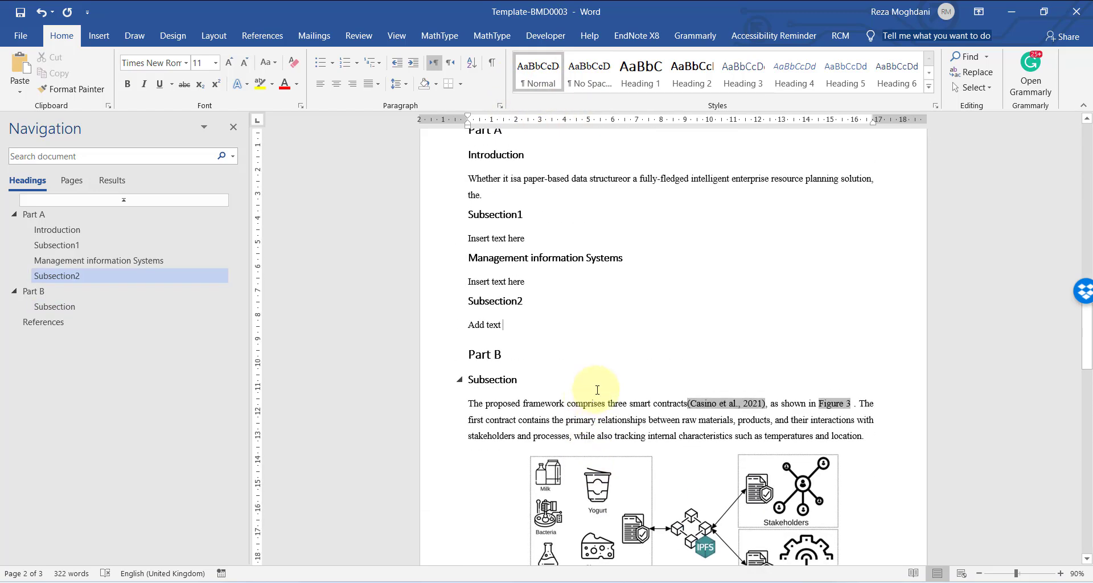
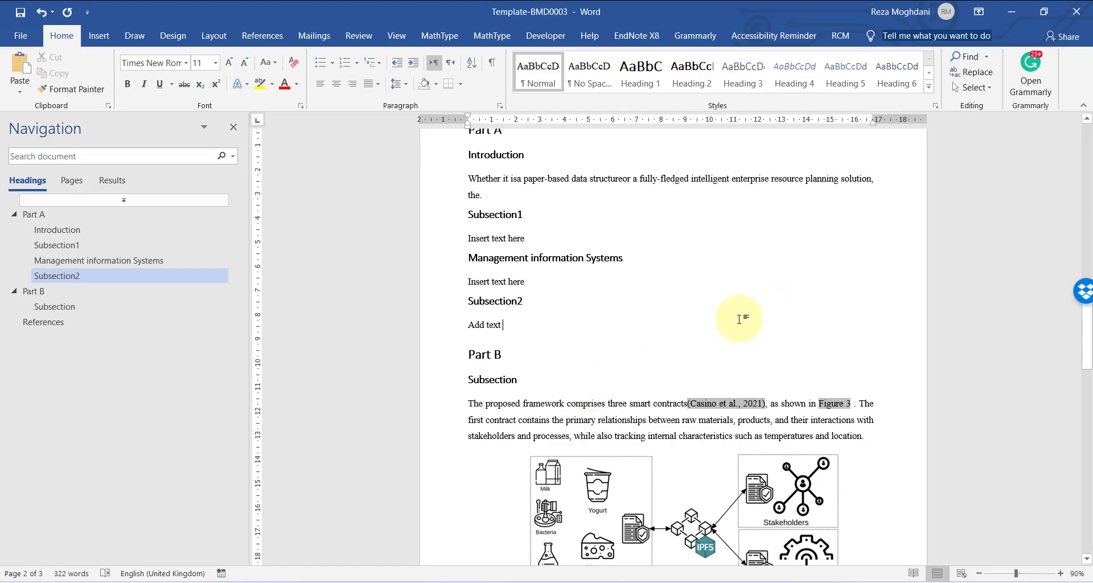
pyautogui.scroll(12, 630, 349)
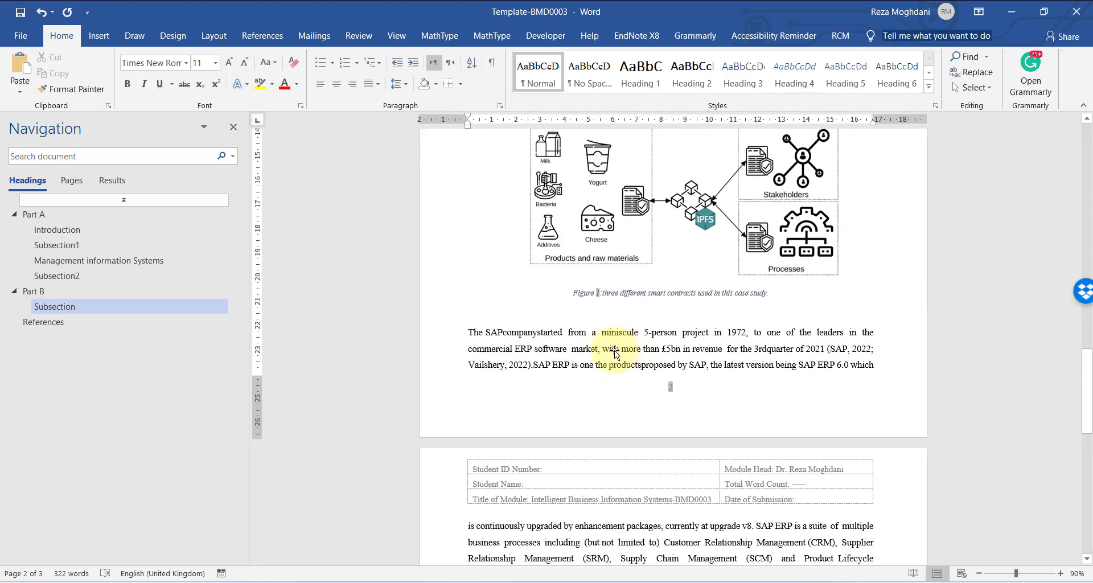
pyautogui.scroll(-10, 694, 200)
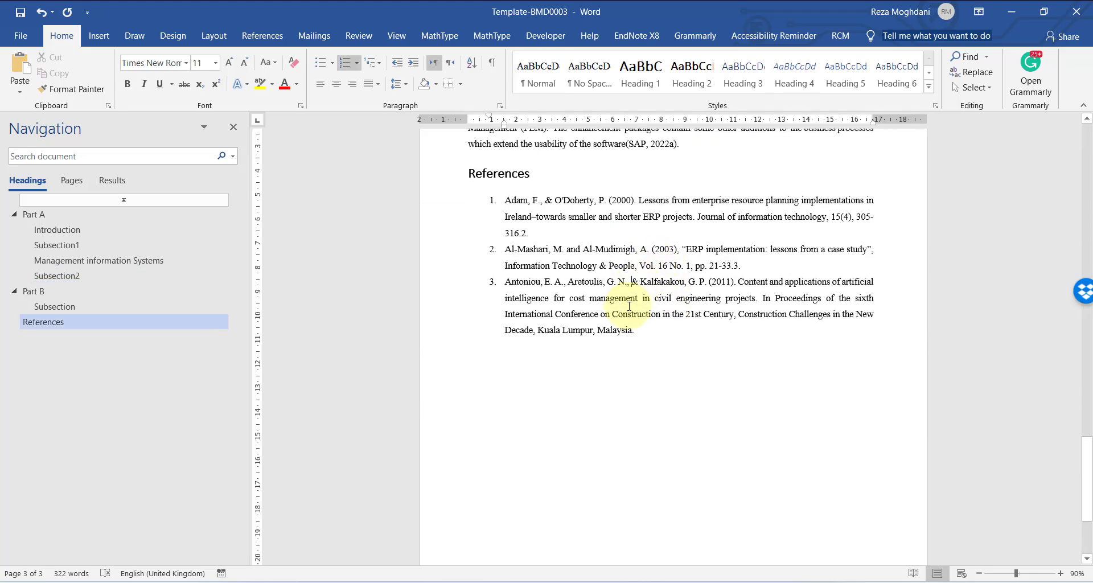
pyautogui.scroll(15, 659, 378)
pyautogui.scroll(6, 654, 384)
pyautogui.scroll(-4, 649, 383)
pyautogui.scroll(3, 524, 312)
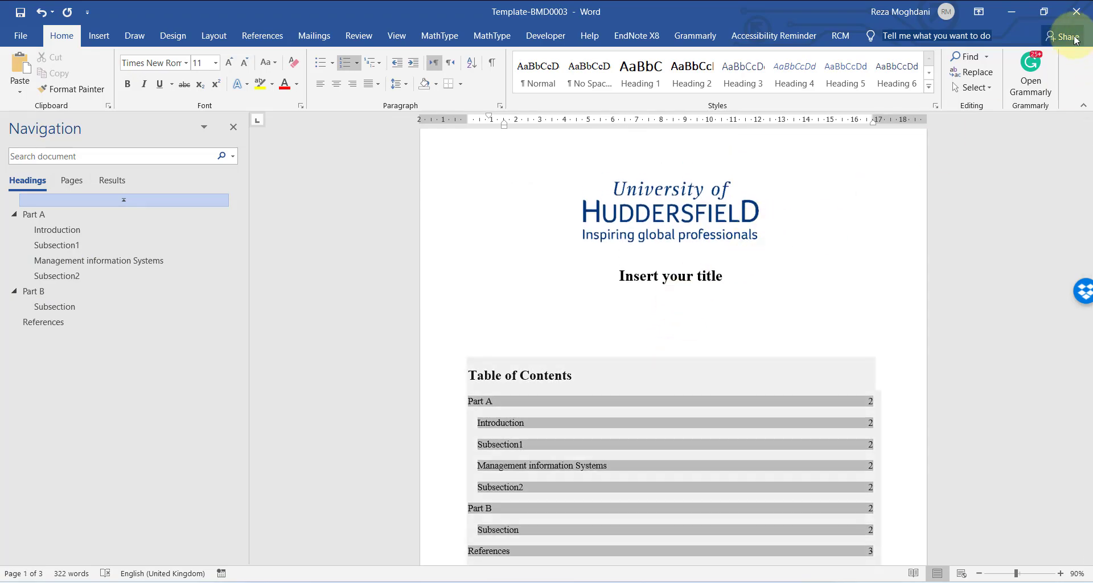
pyautogui.click(1076, 11)
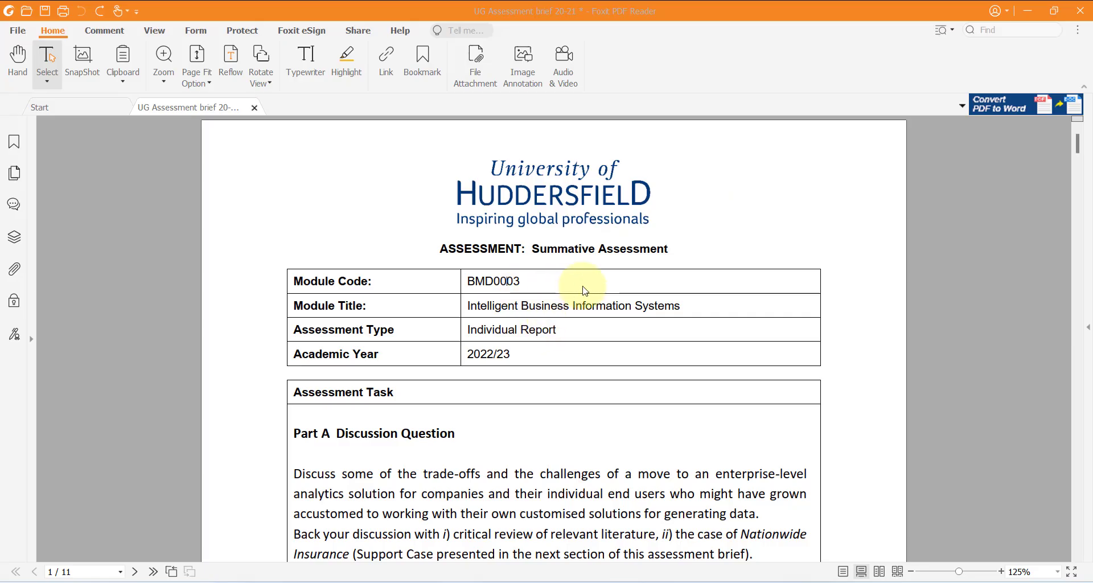
# Review the Part A discussion question and the start of its Nationwide Insurance support case in the assessment brief
pyautogui.scroll(-3, 540, 363)
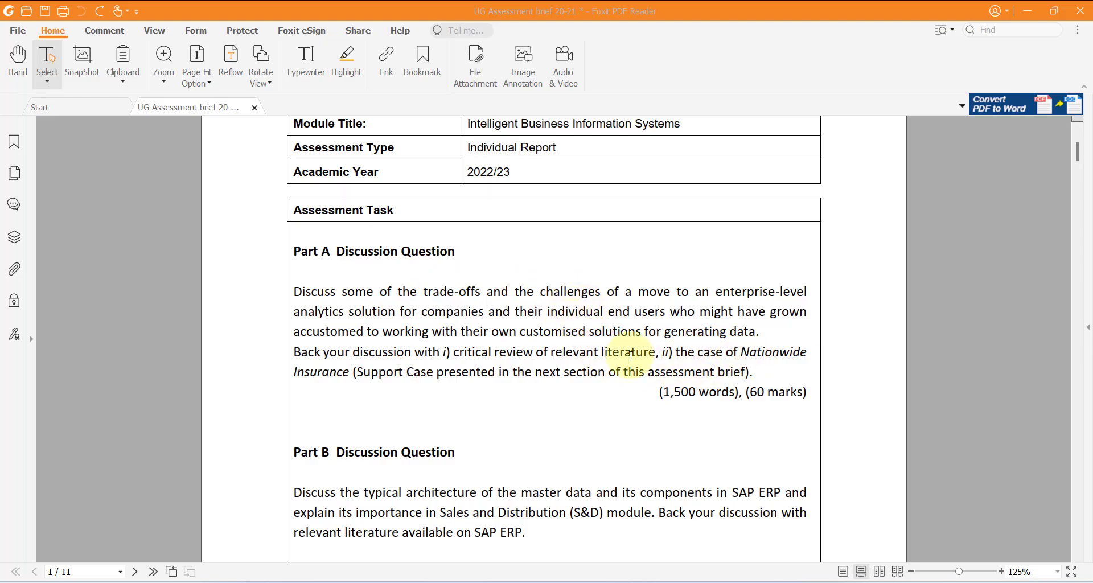
pyautogui.scroll(-15, 549, 446)
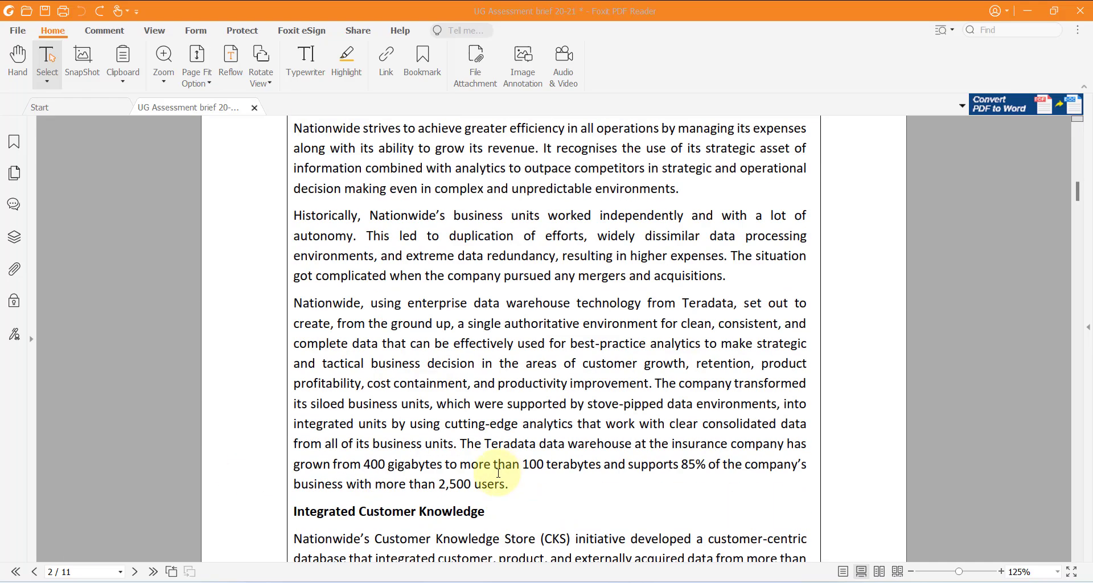
pyautogui.scroll(15, 473, 483)
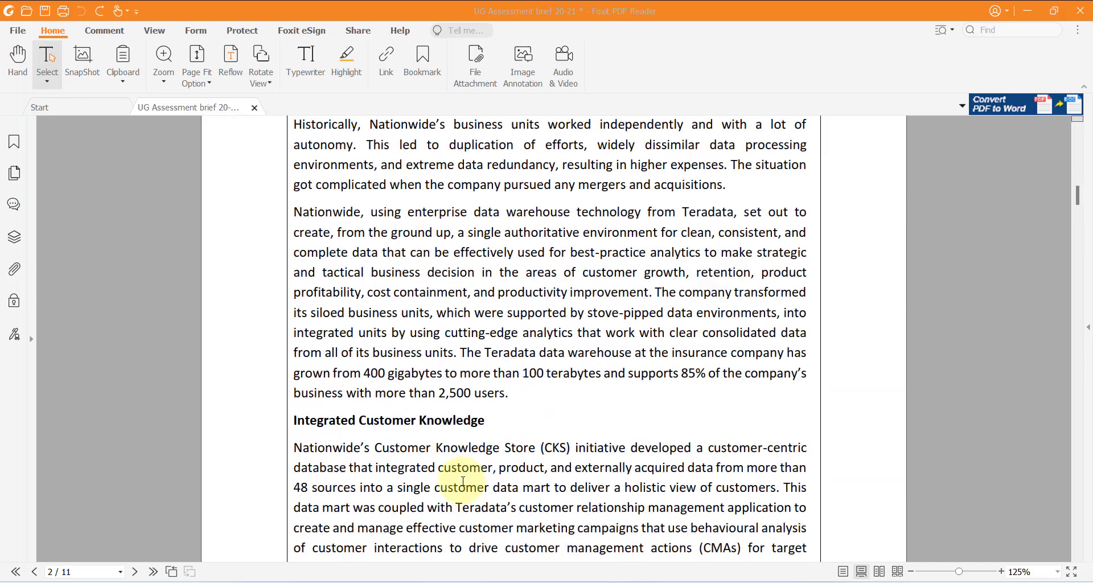
pyautogui.scroll(10, 463, 481)
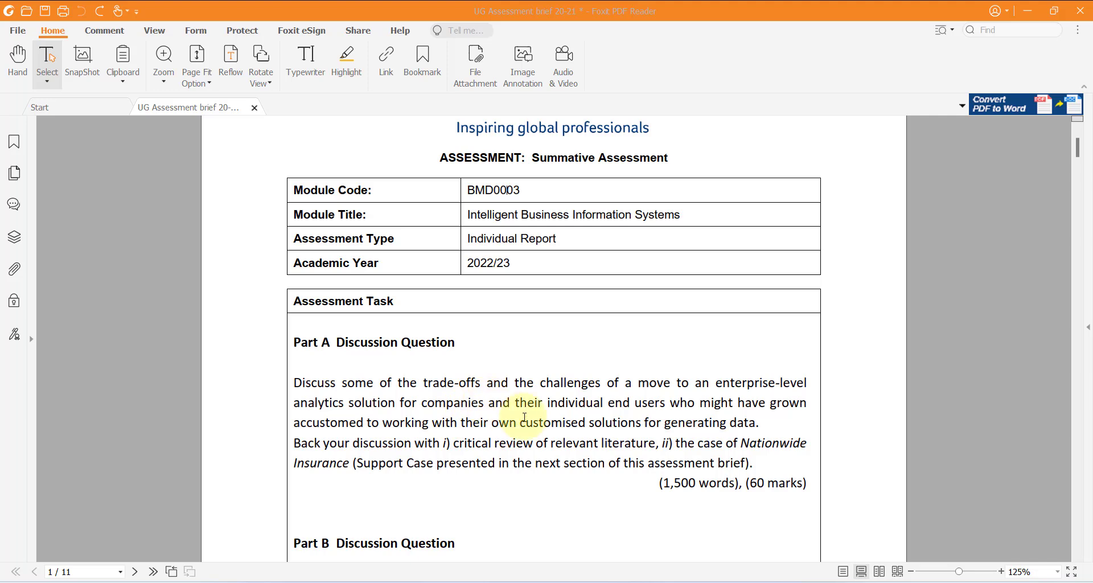
# Switch to Document1 in Word and examine the Part A and Part B topic lists, including performance, failure factors and project management
pyautogui.click(659, 580)
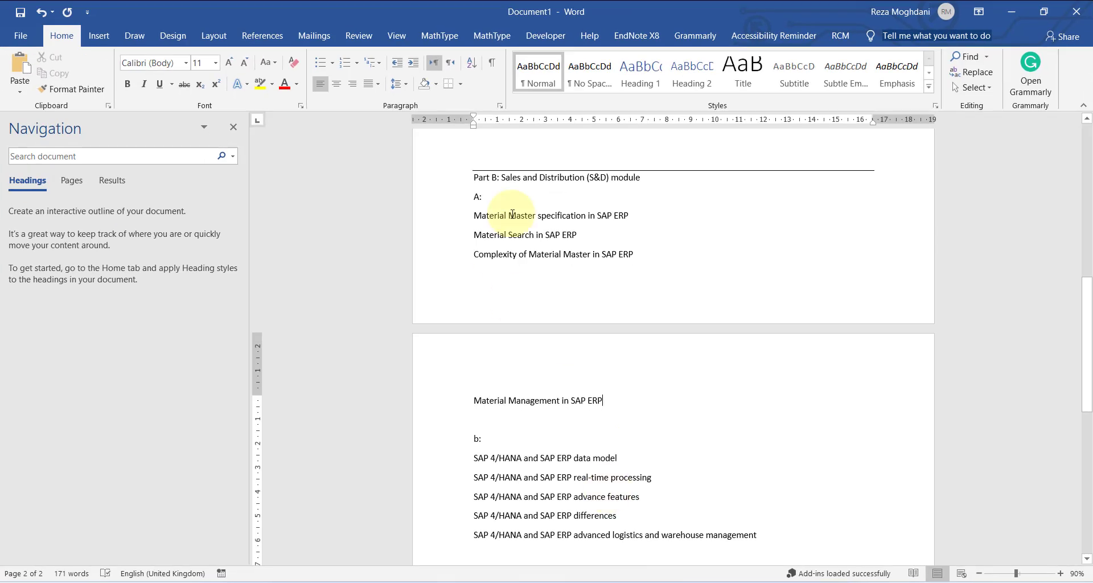
pyautogui.scroll(8, 512, 268)
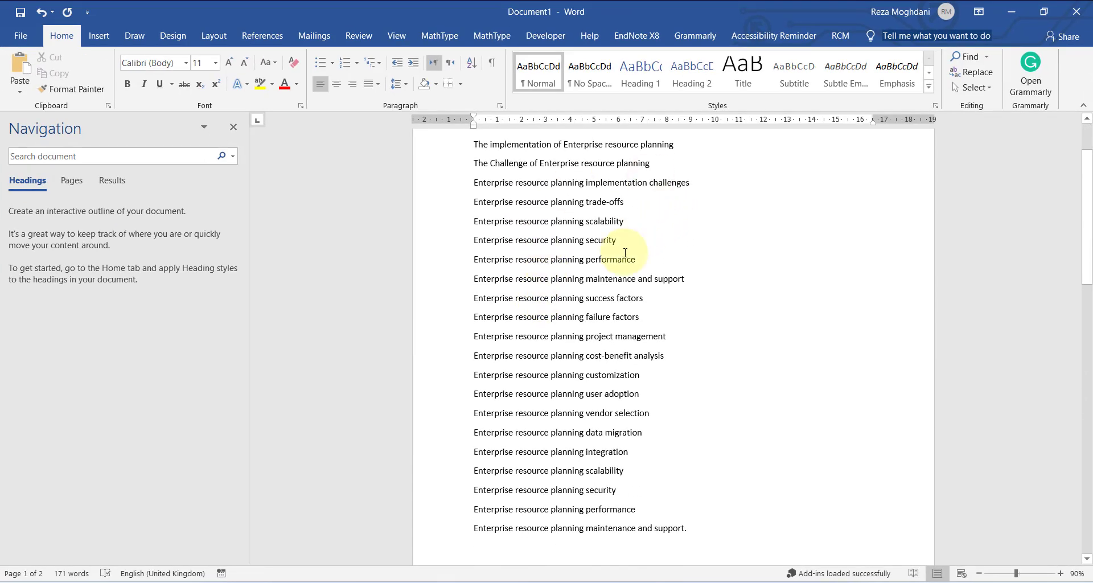
pyautogui.scroll(3, 632, 243)
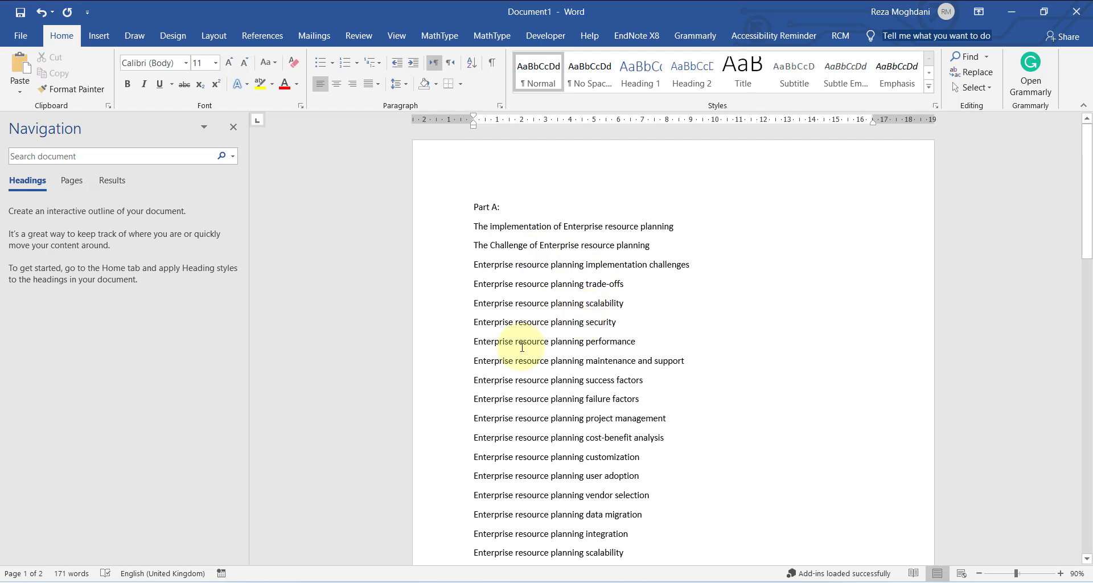
pyautogui.scroll(-3, 595, 296)
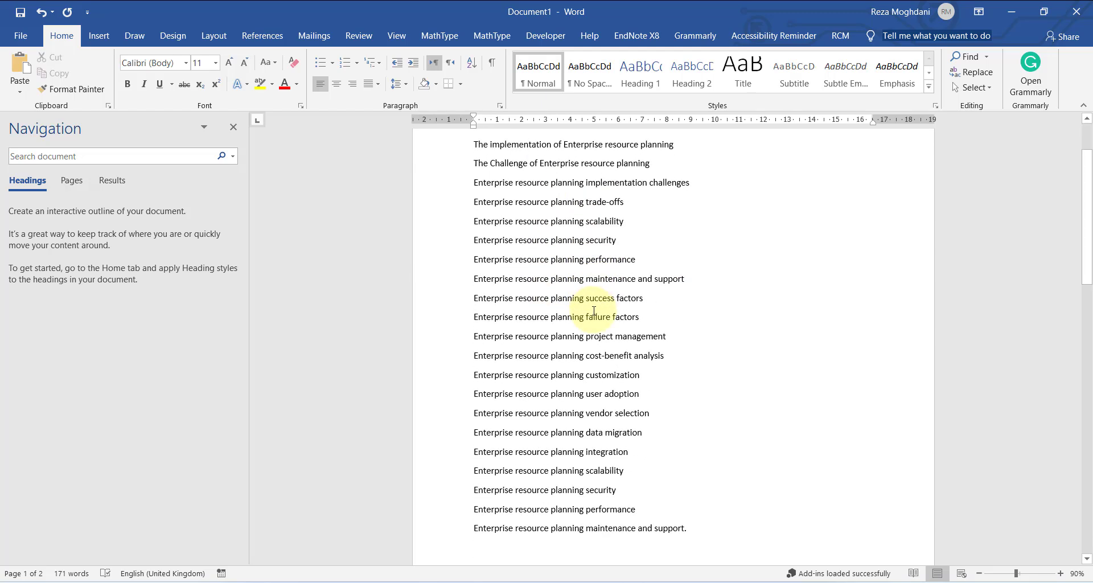
pyautogui.scroll(3, 629, 302)
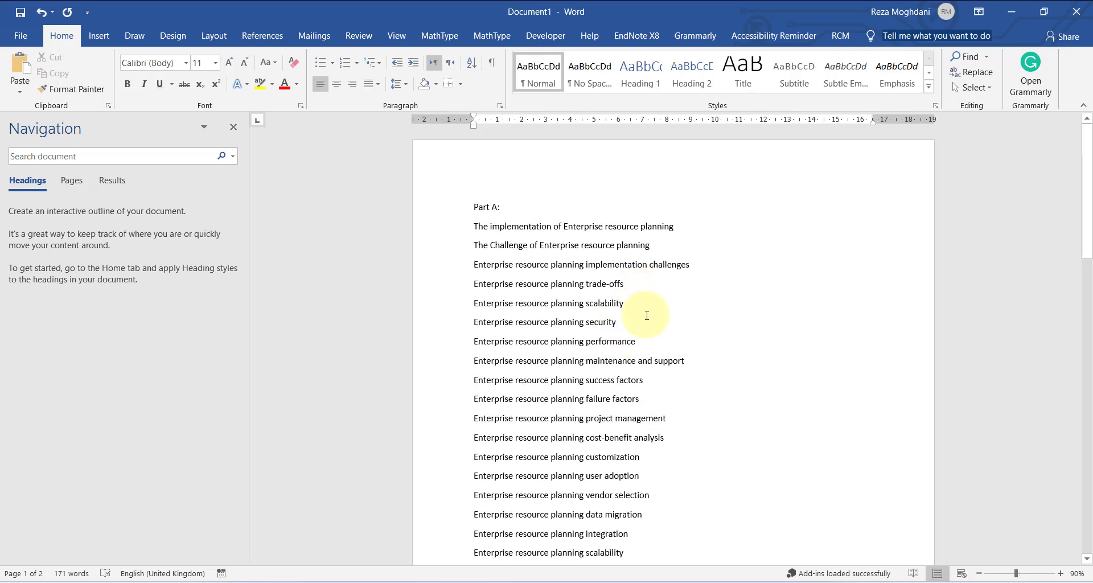
pyautogui.moveTo(638, 322); pyautogui.dragTo(473, 323)
pyautogui.click(520, 341)
pyautogui.tripleClick(483, 347)
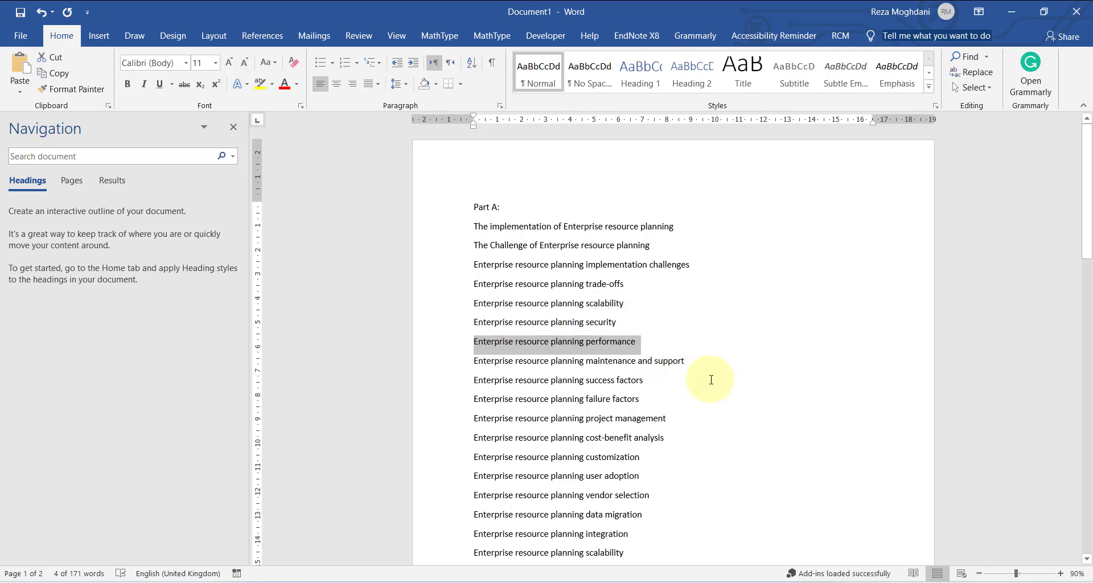
pyautogui.moveTo(641, 401); pyautogui.dragTo(473, 400)
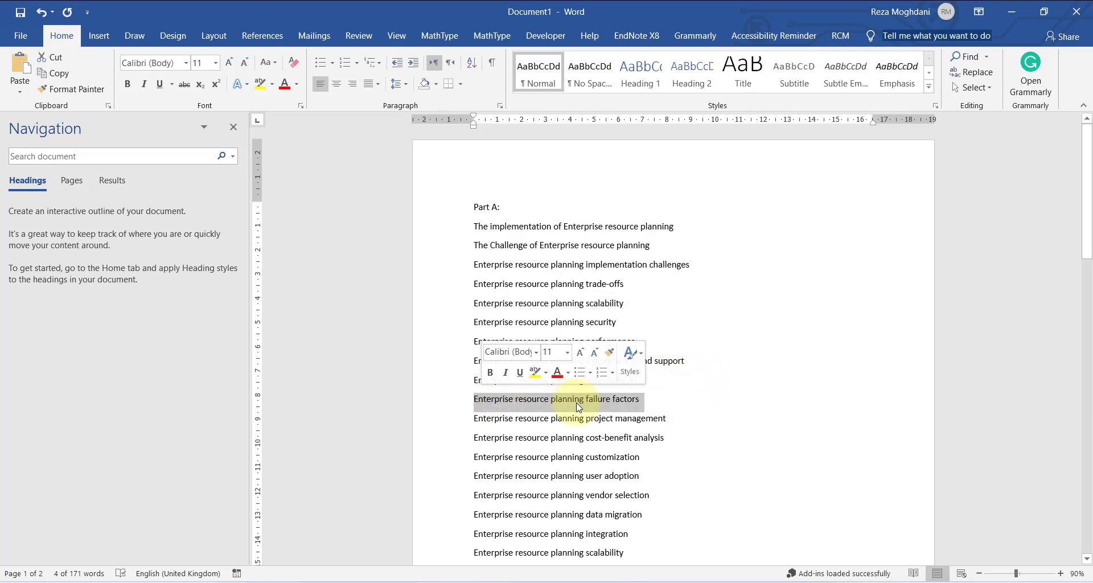
pyautogui.tripleClick(610, 422)
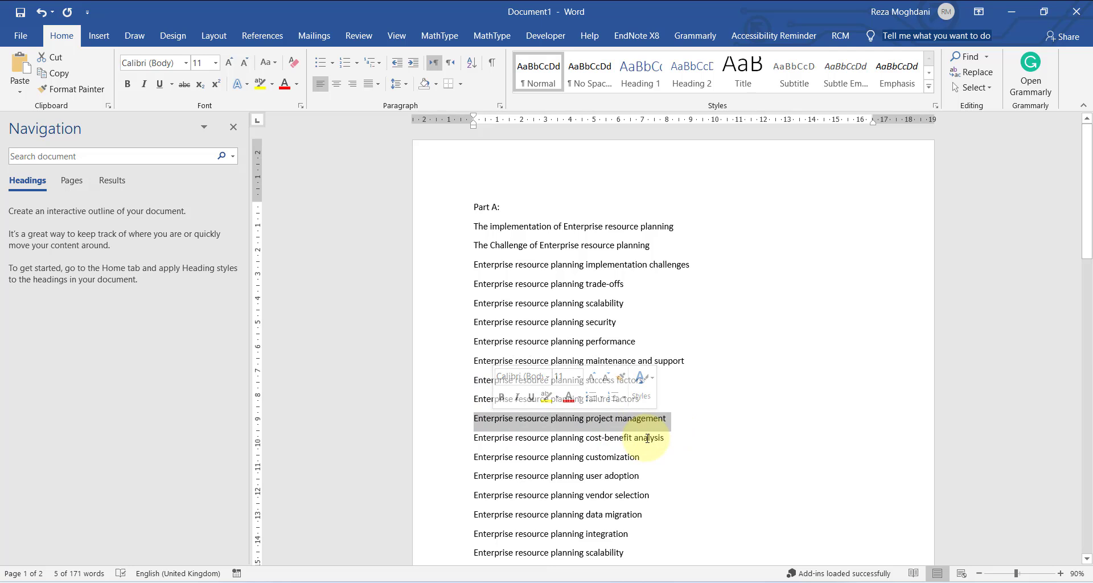
pyautogui.click(692, 380)
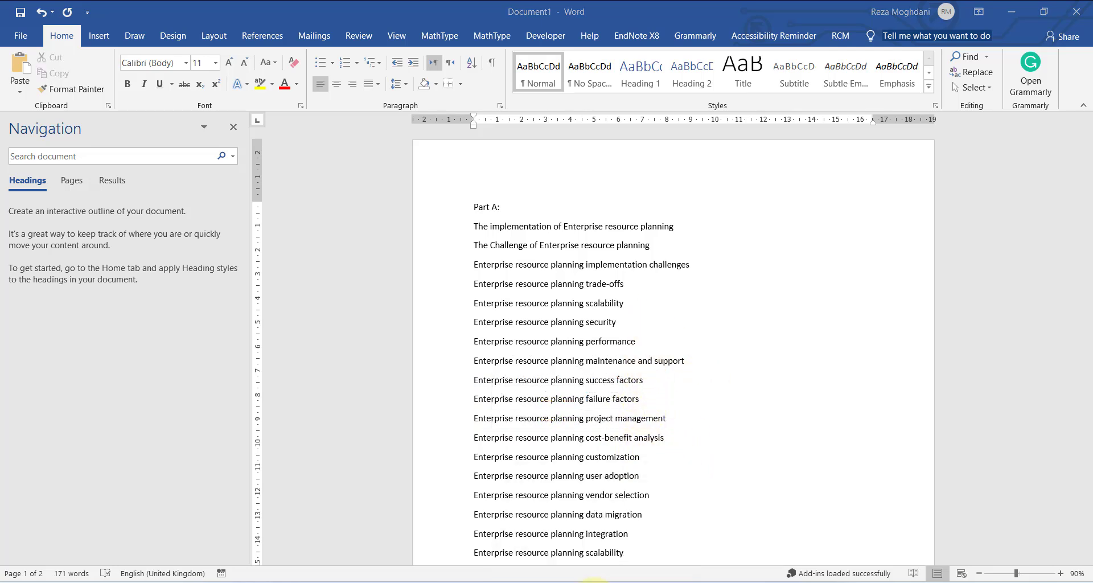
# Switch back to the assessment brief and read the Part B questions and the opening of the Part A Support Case
pyautogui.hotkey('alt', 'Tab')
pyautogui.scroll(-15, 516, 434)
pyautogui.scroll(-10, 517, 434)
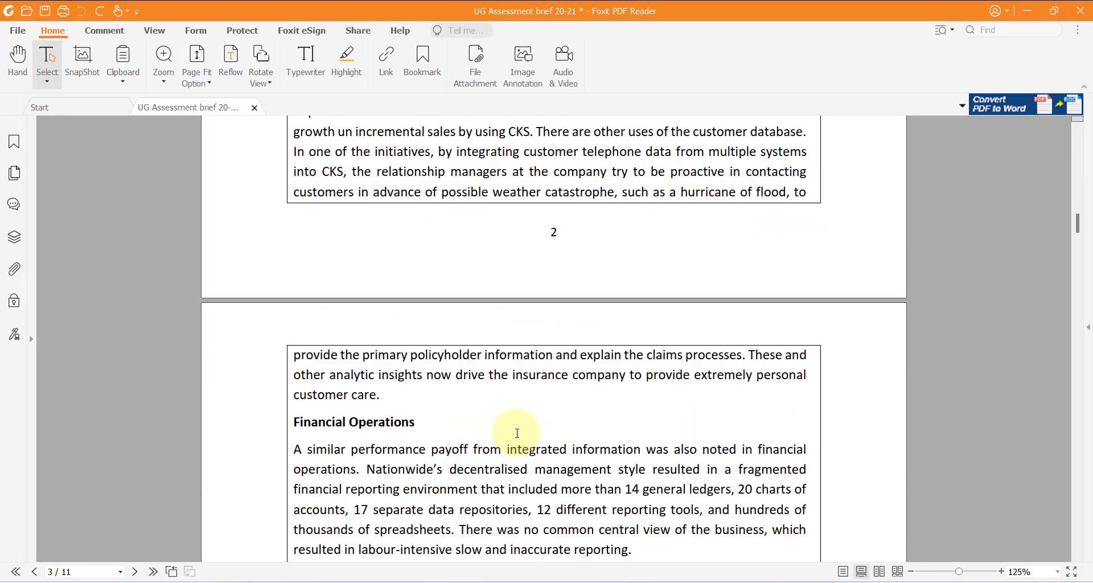
pyautogui.scroll(18, 515, 437)
pyautogui.scroll(5, 515, 440)
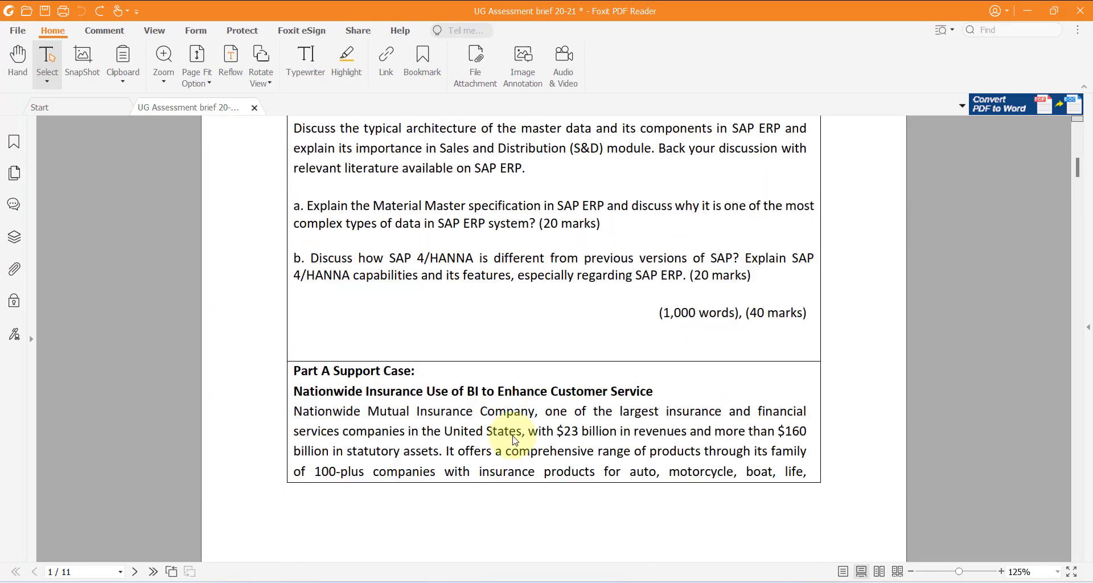
pyautogui.scroll(-2, 459, 434)
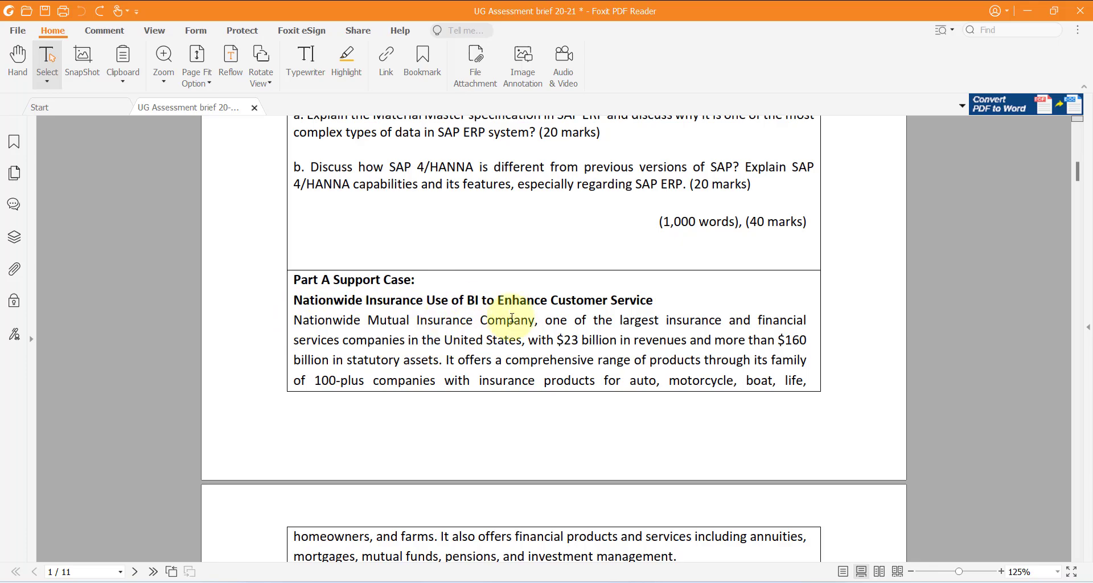
pyautogui.scroll(-4, 614, 334)
pyautogui.scroll(3, 614, 335)
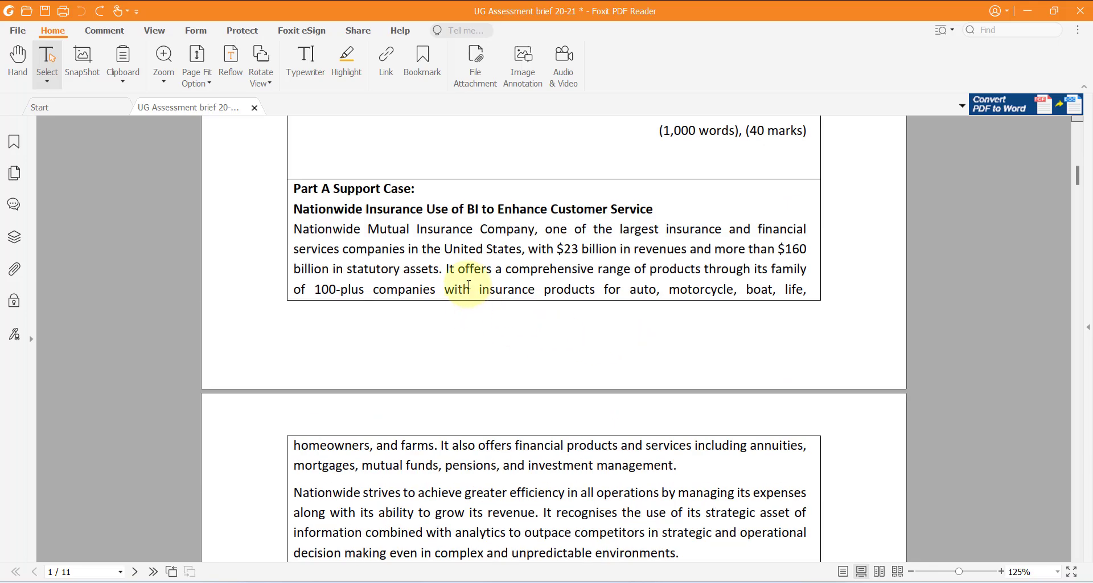
pyautogui.scroll(1, 574, 342)
pyautogui.scroll(-3, 512, 296)
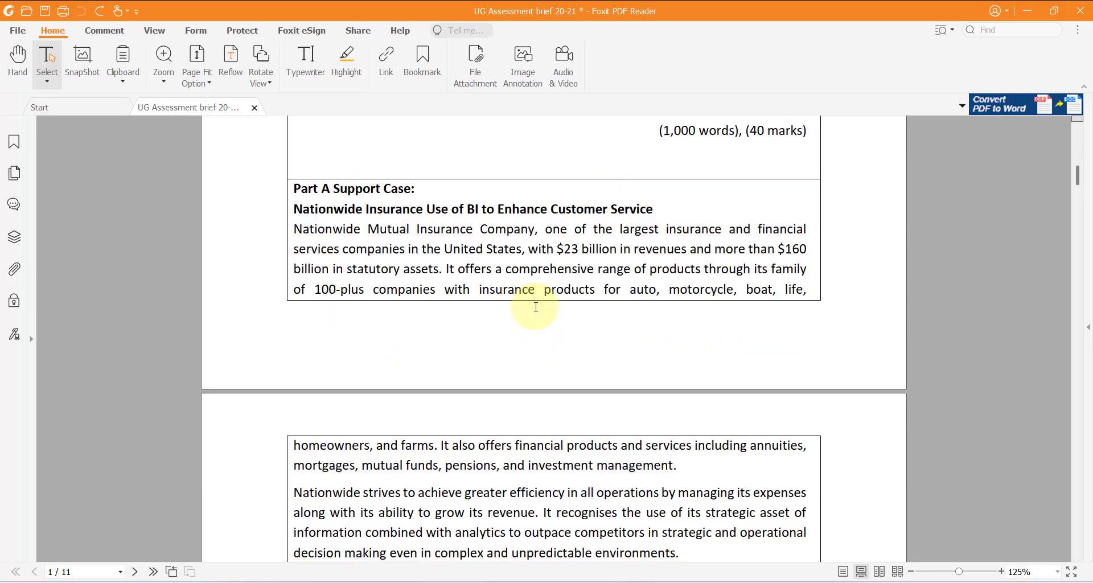
pyautogui.scroll(-1, 541, 364)
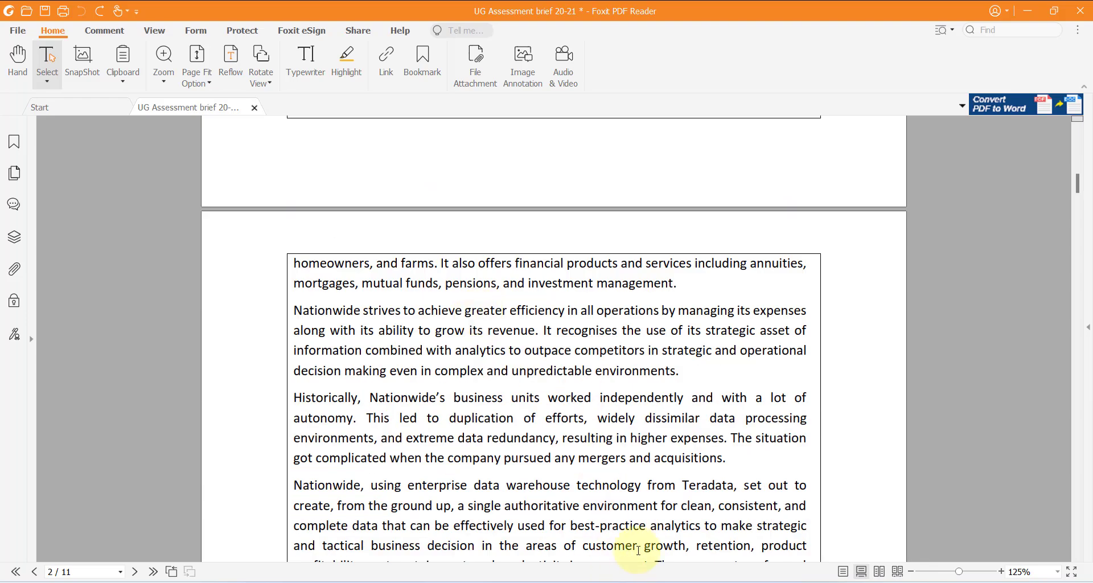
# Look through the support case sections from Integrated Customer Knowledge to Enhanced Reporting, and return to the Part B Discussion Question
pyautogui.scroll(3, 569, 358)
pyautogui.scroll(-7, 484, 342)
pyautogui.scroll(-3, 473, 354)
pyautogui.scroll(1, 421, 341)
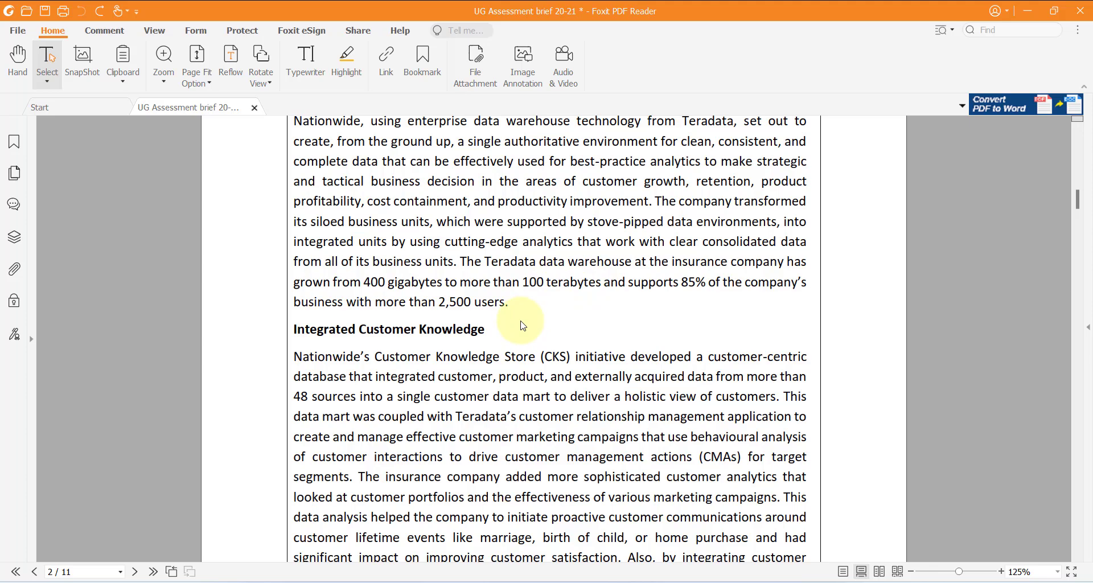
pyautogui.scroll(-8, 518, 439)
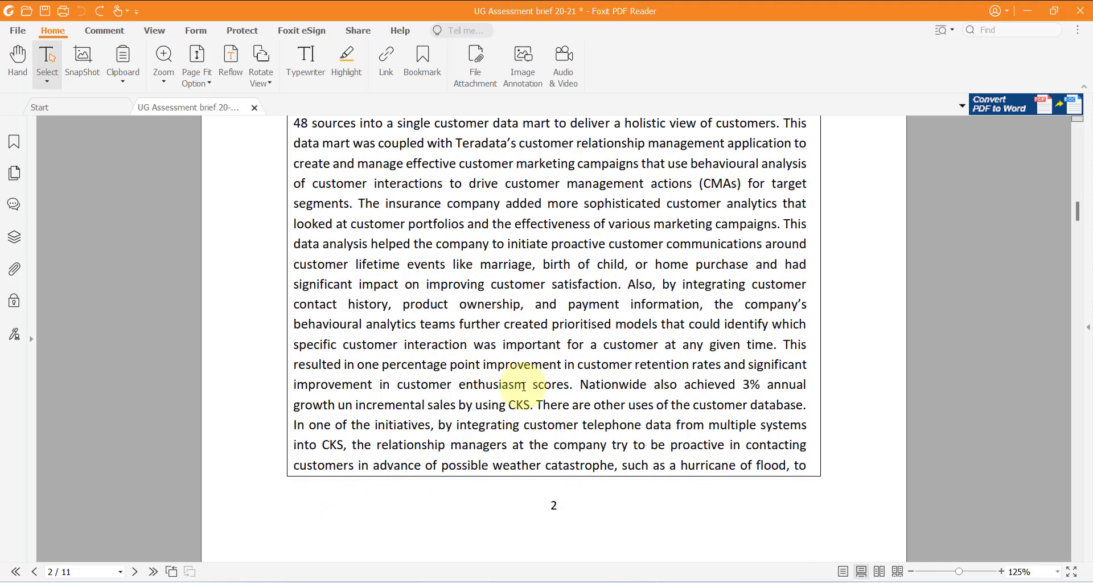
pyautogui.scroll(-3, 524, 386)
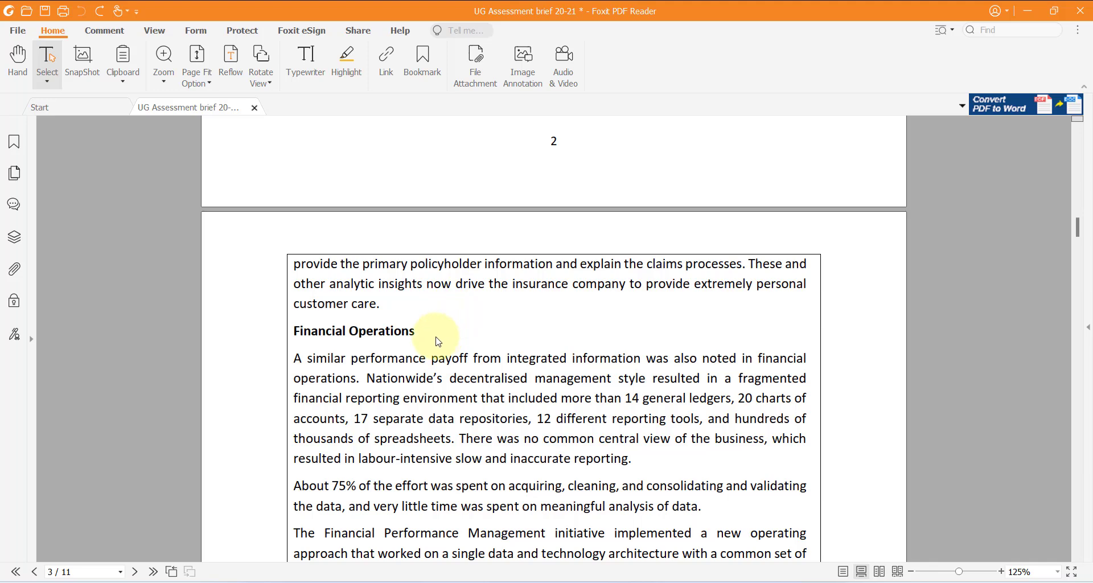
pyautogui.moveTo(435, 342); pyautogui.dragTo(279, 330)
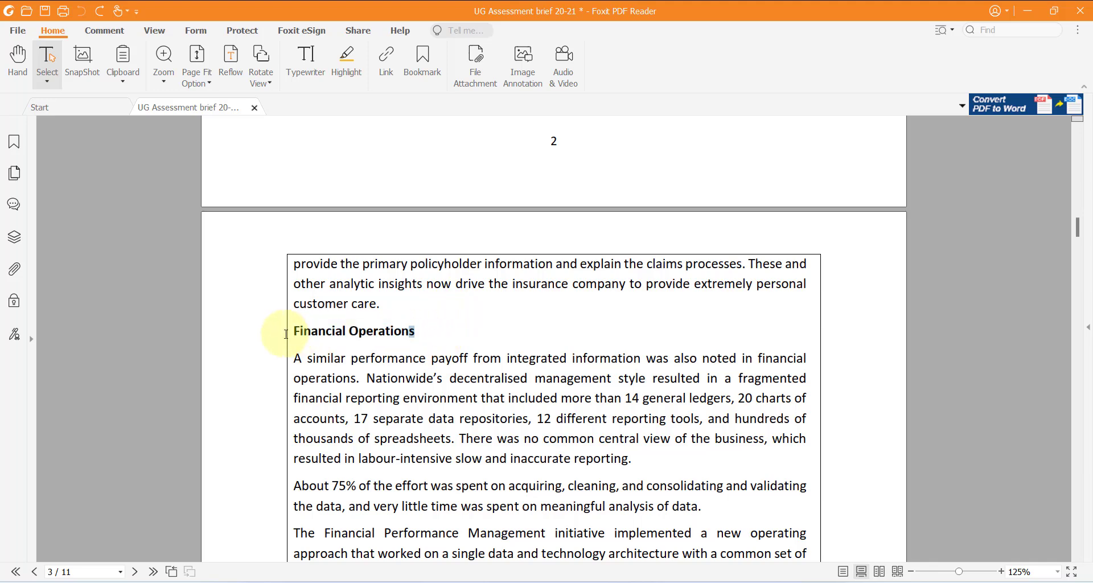
pyautogui.scroll(-9, 661, 410)
pyautogui.scroll(-3, 433, 367)
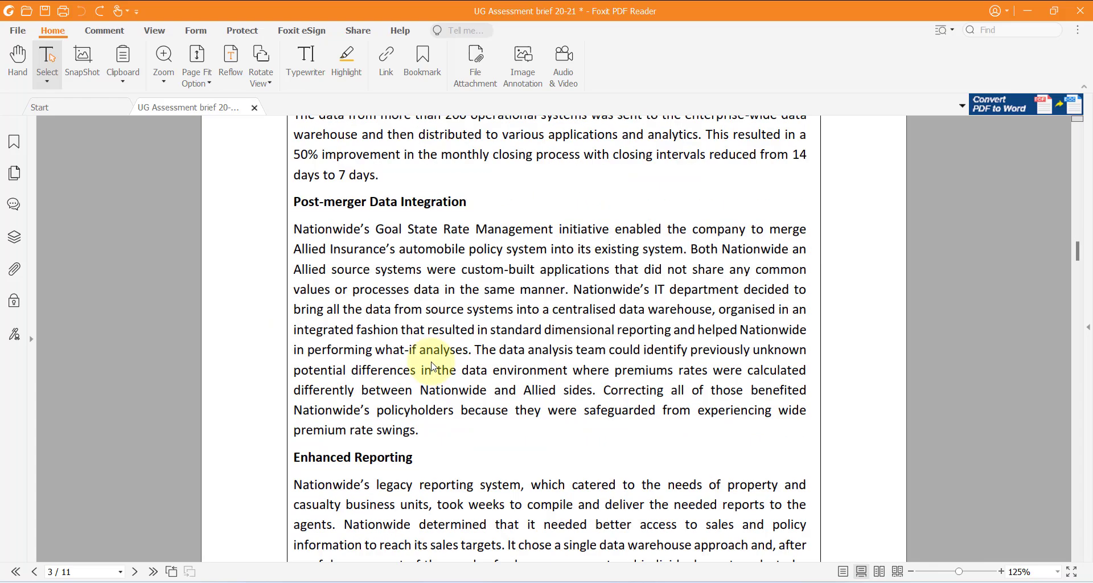
pyautogui.scroll(-6, 447, 372)
pyautogui.scroll(18, 452, 381)
pyautogui.scroll(10, 460, 402)
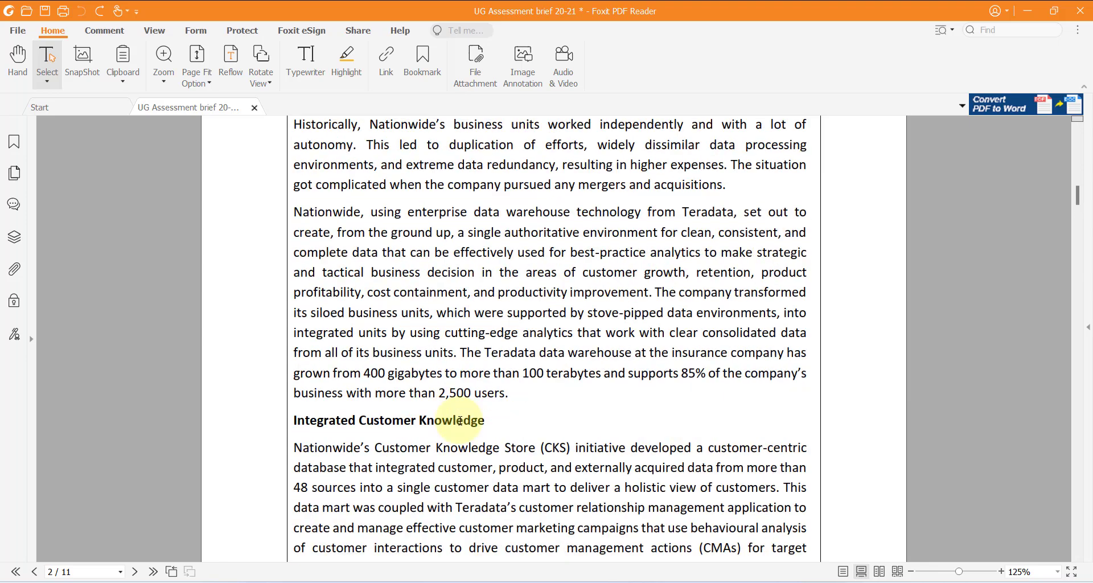
pyautogui.scroll(10, 461, 410)
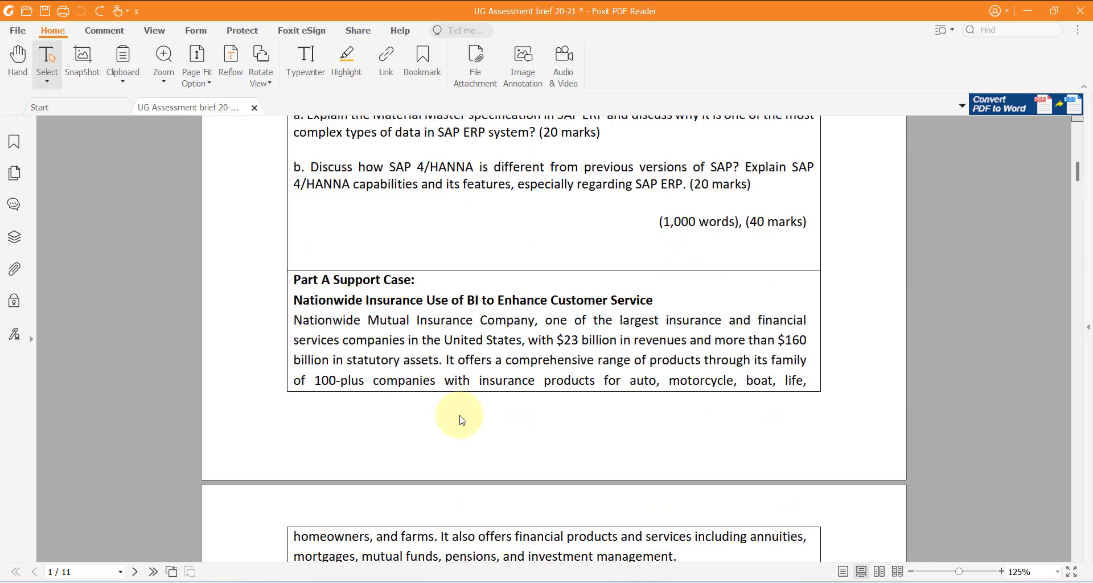
pyautogui.scroll(5, 450, 472)
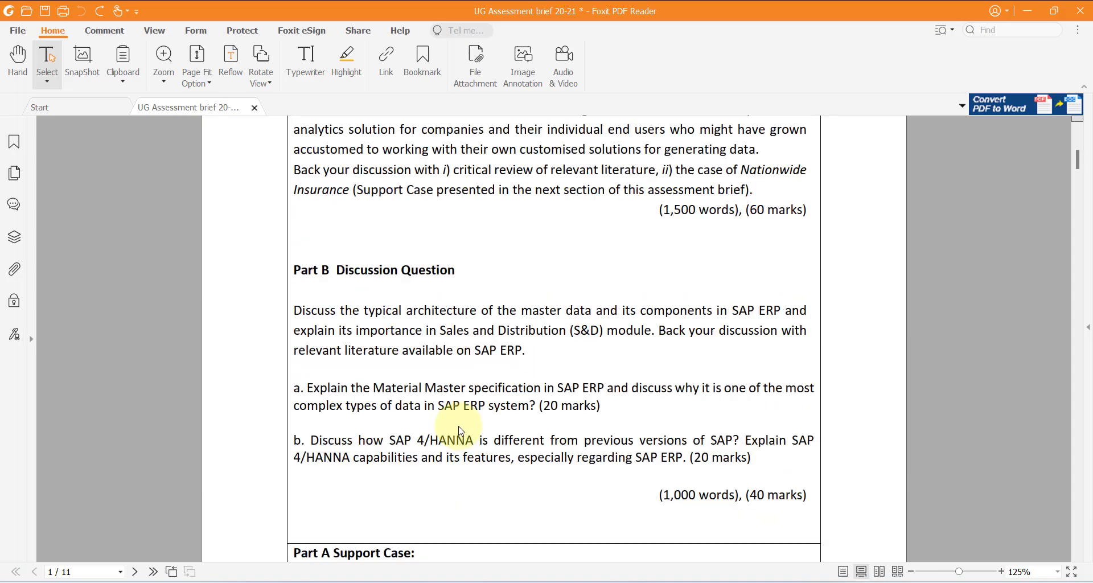
# Switch to Document1 in Word and examine the Part A topics on user adoption, vendor selection and data migration
pyautogui.hotkey('alt', 'Tab')
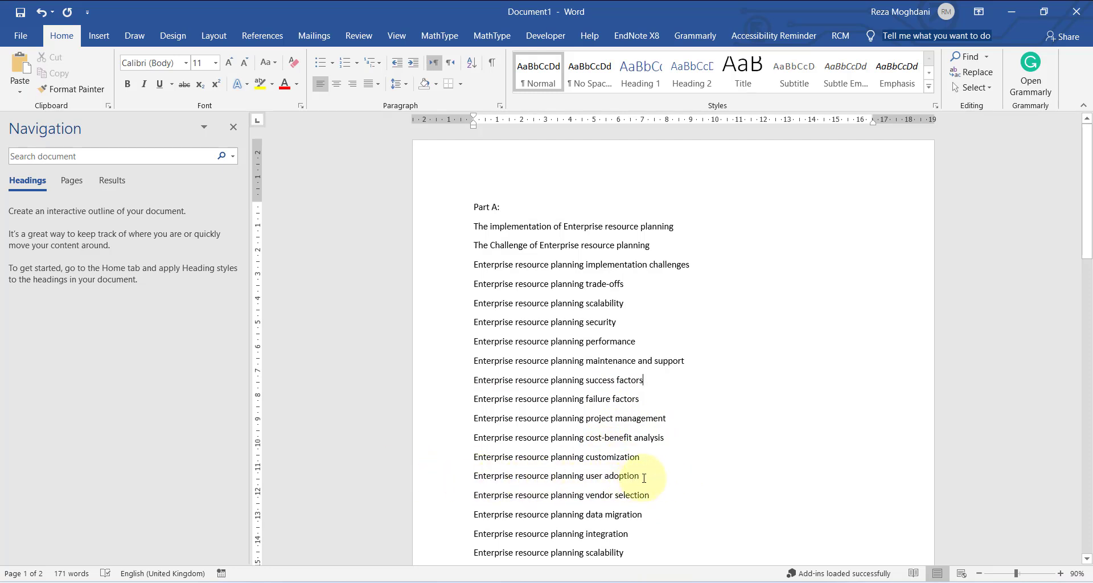
pyautogui.moveTo(643, 476); pyautogui.dragTo(474, 477)
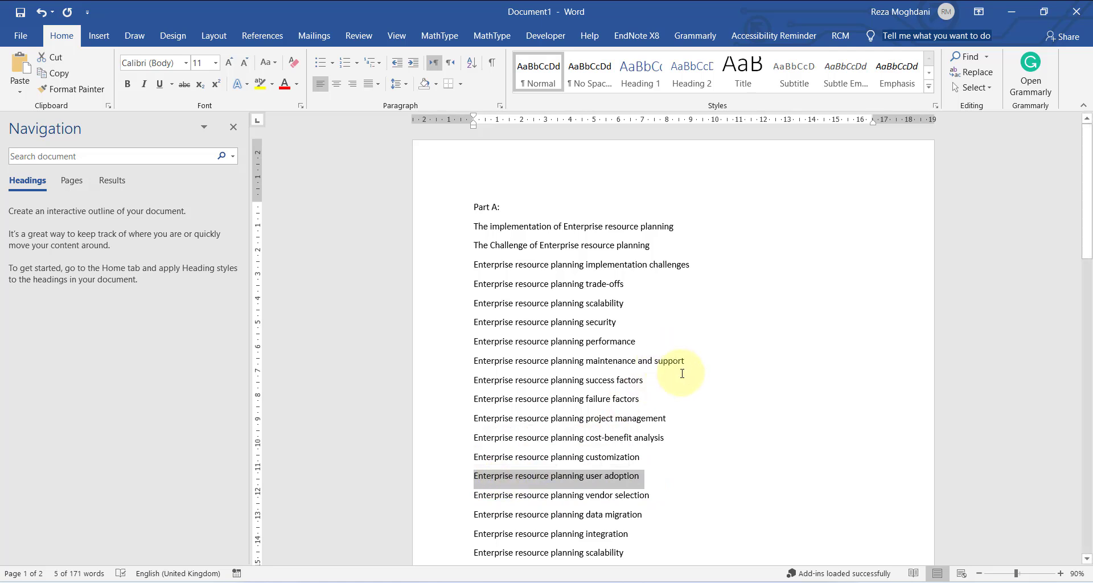
pyautogui.click(681, 416)
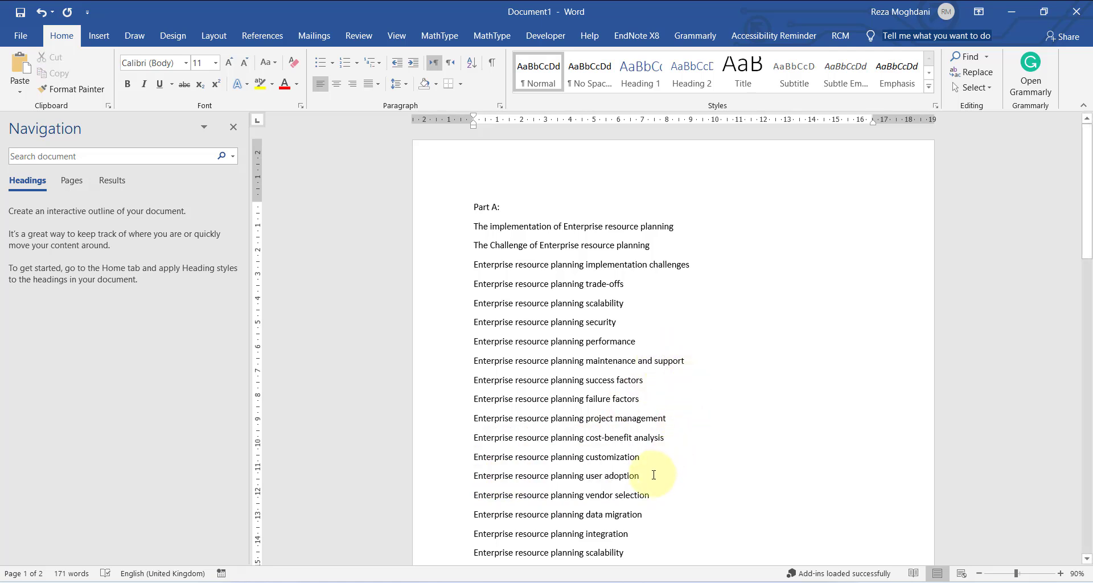
pyautogui.scroll(-3, 657, 475)
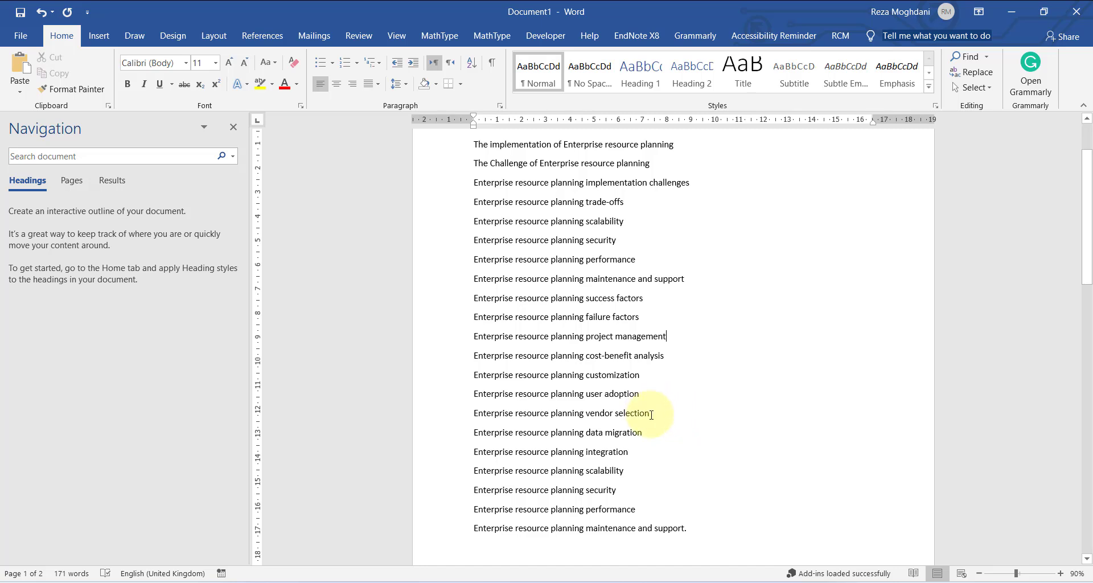
pyautogui.moveTo(650, 414); pyautogui.dragTo(562, 418)
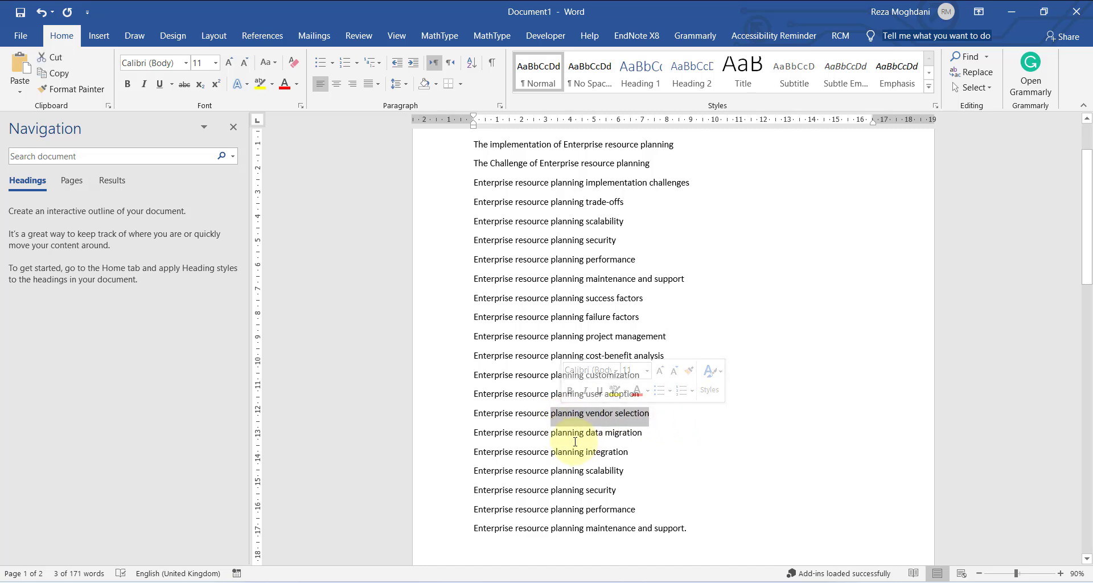
pyautogui.click(624, 432)
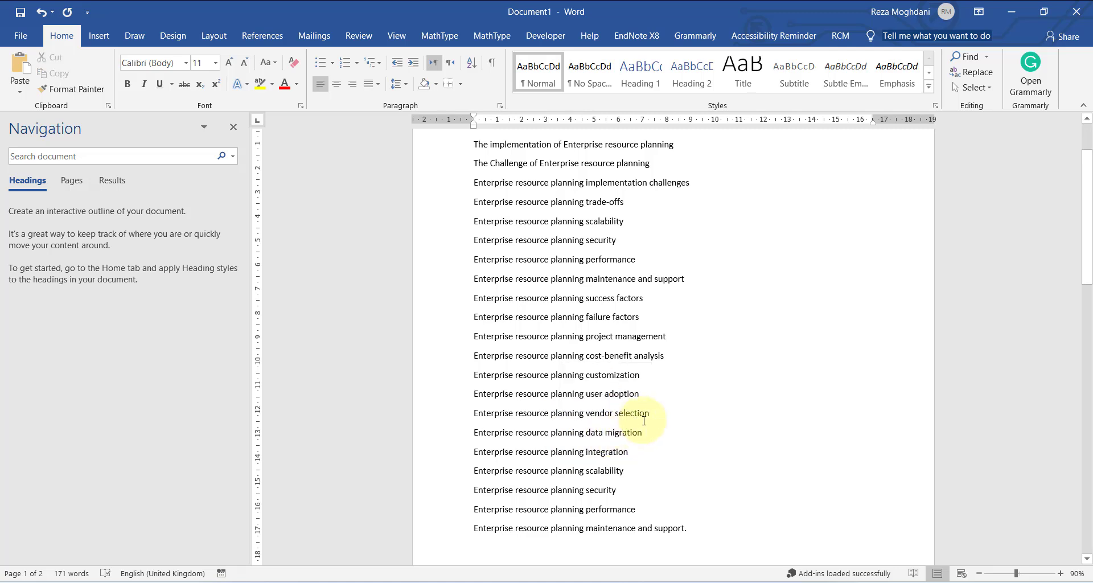
# Copy the Part A topic "The implementation of Enterprise resource planning" from Document1, switch to Firefox and search Google Scholar for it
pyautogui.scroll(3, 644, 420)
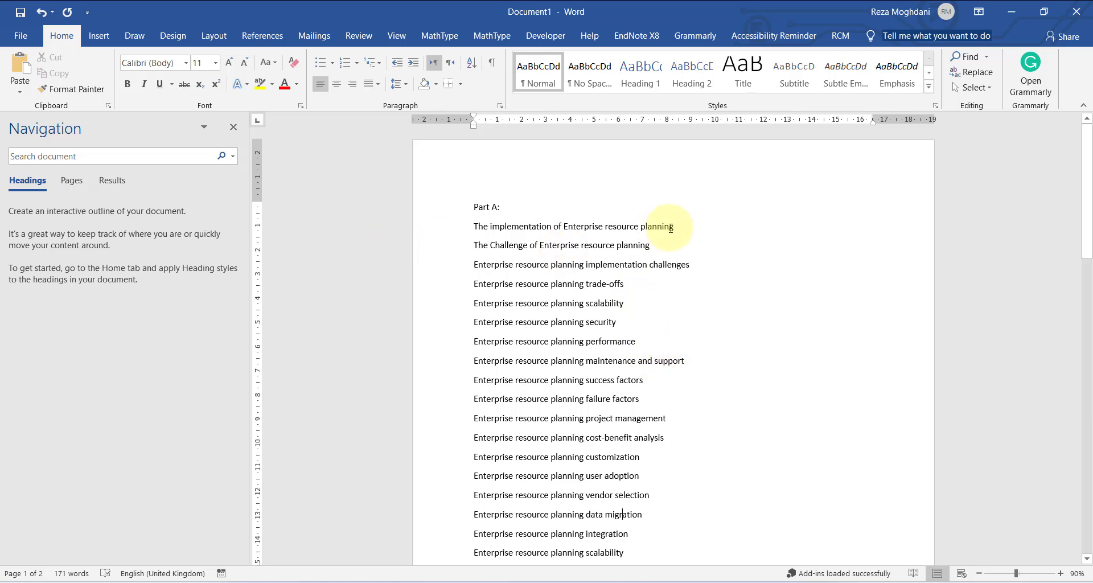
pyautogui.moveTo(692, 227); pyautogui.dragTo(463, 226)
pyautogui.rightClick(518, 228)
pyautogui.click(546, 261)
pyautogui.hotkey('alt', 'Tab')
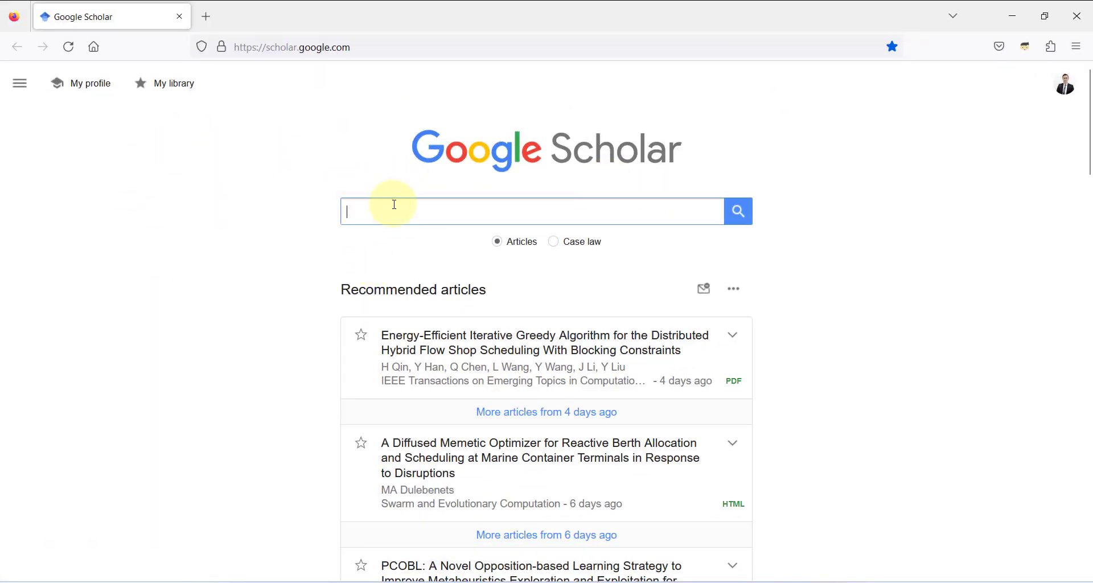
pyautogui.hotkey('ctrl', 'v')
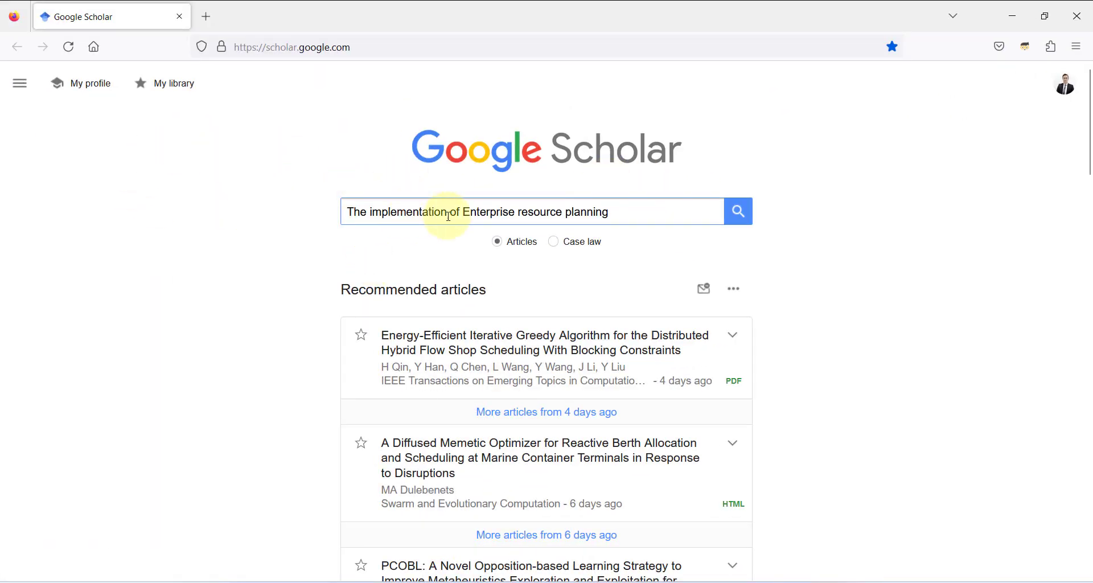
pyautogui.click(739, 211)
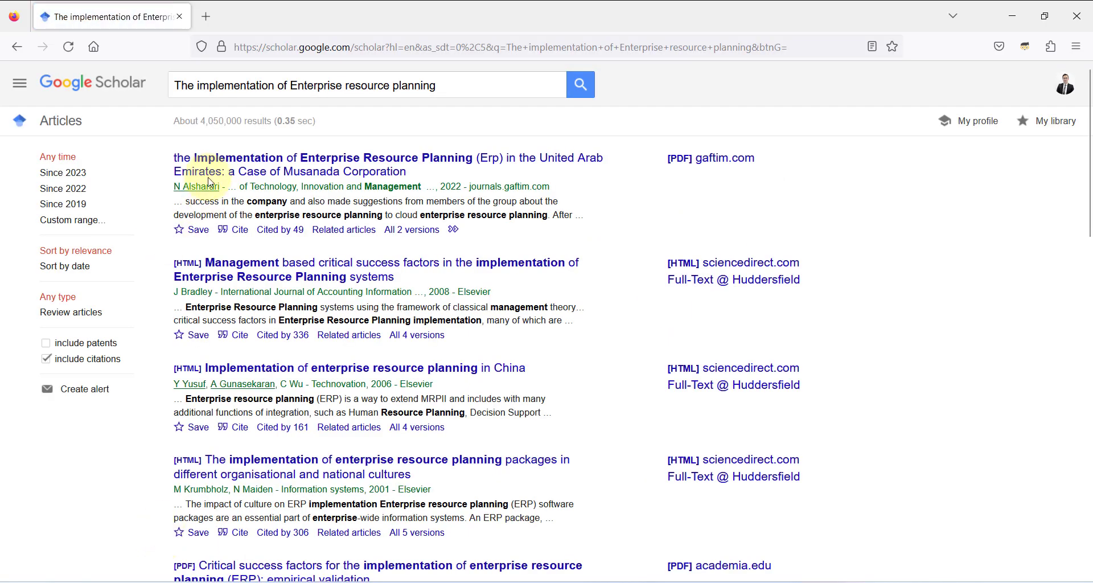
# Look through the Google Scholar results on enterprise resource planning implementation and return to the first article
pyautogui.scroll(-3, 349, 302)
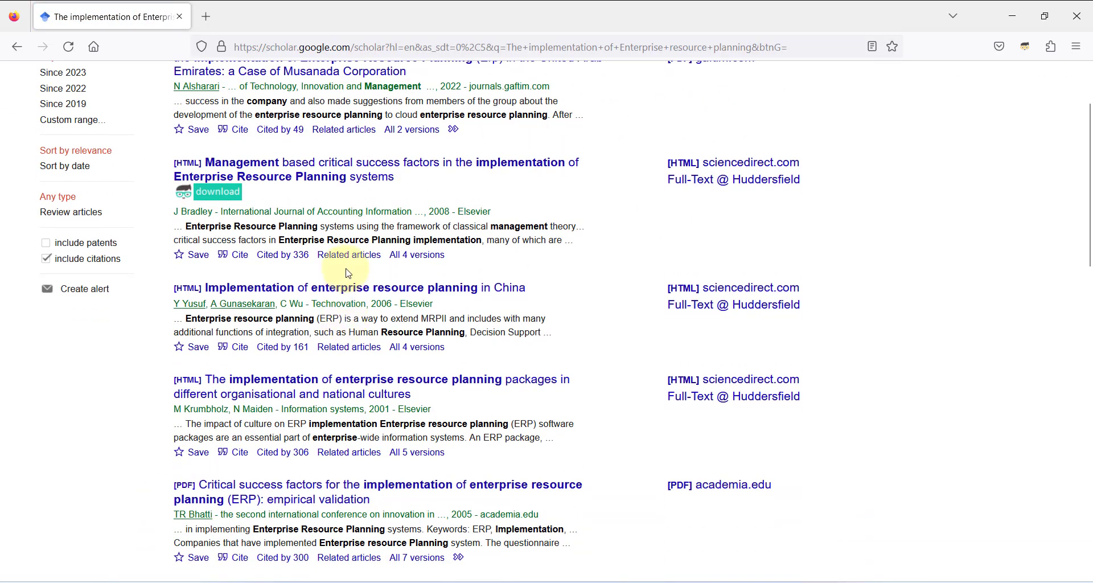
pyautogui.scroll(-6, 356, 269)
pyautogui.scroll(-3, 377, 264)
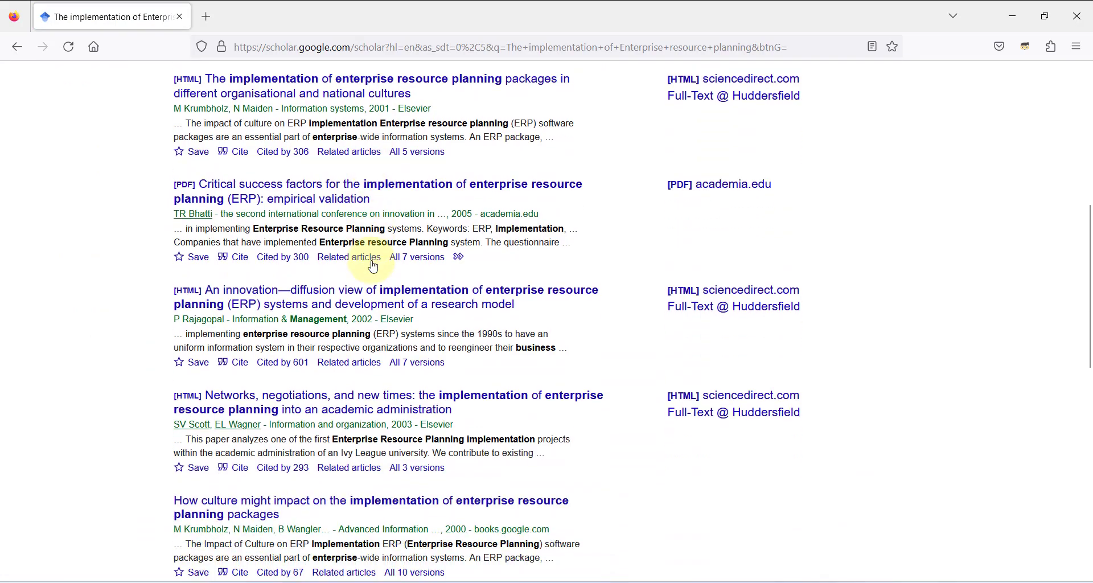
pyautogui.scroll(-6, 373, 267)
pyautogui.scroll(10, 369, 274)
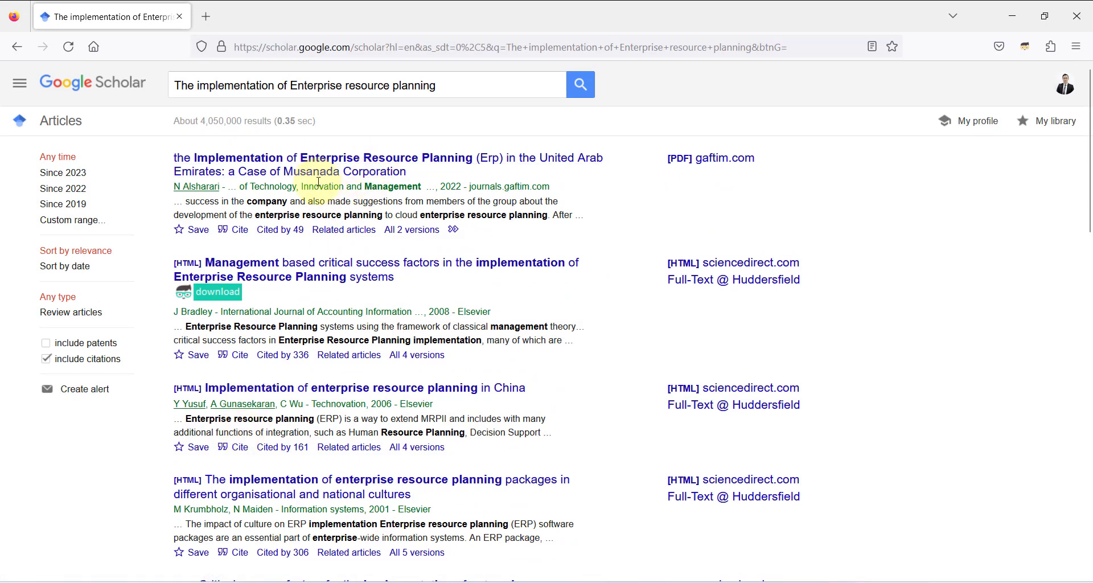
# Switch to Document1 in Word and review the Part A topics and the Part B Sales and Distribution (S&D) module list
pyautogui.click(677, 575)
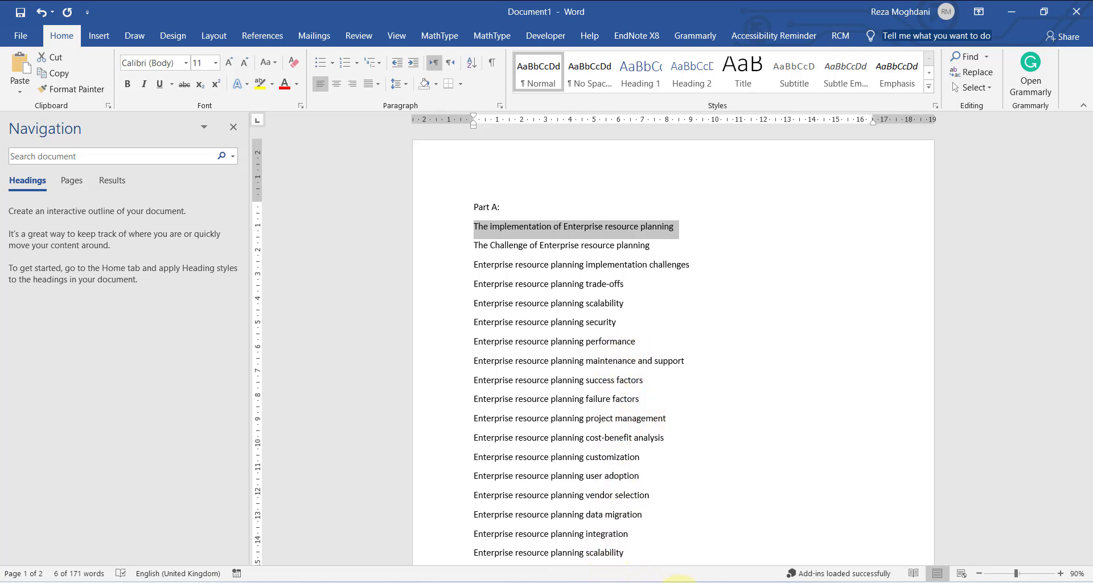
pyautogui.click(663, 582)
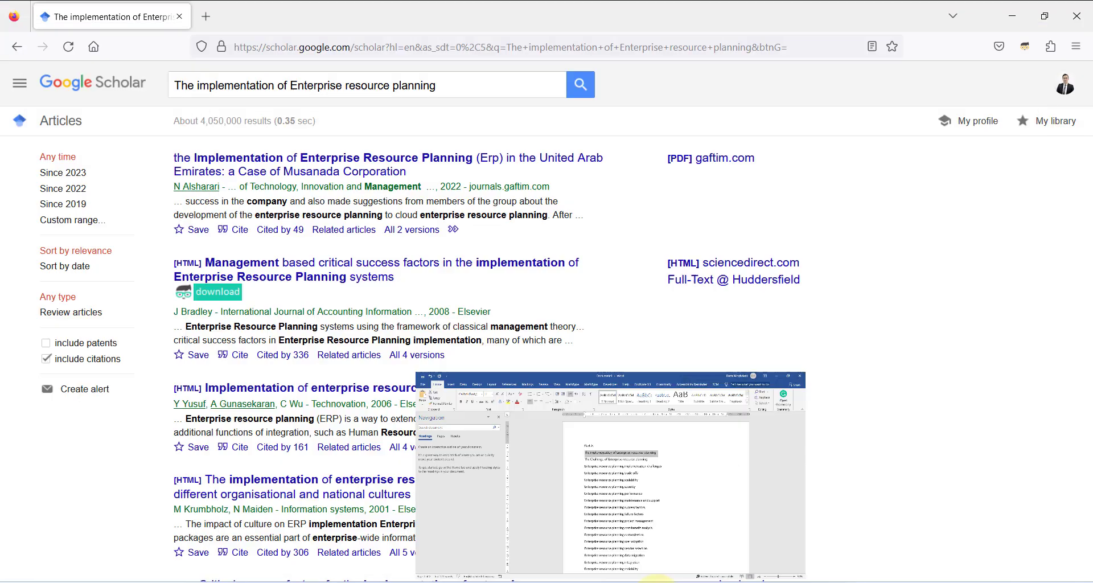
pyautogui.click(647, 578)
pyautogui.scroll(-6, 592, 353)
pyautogui.scroll(2, 591, 403)
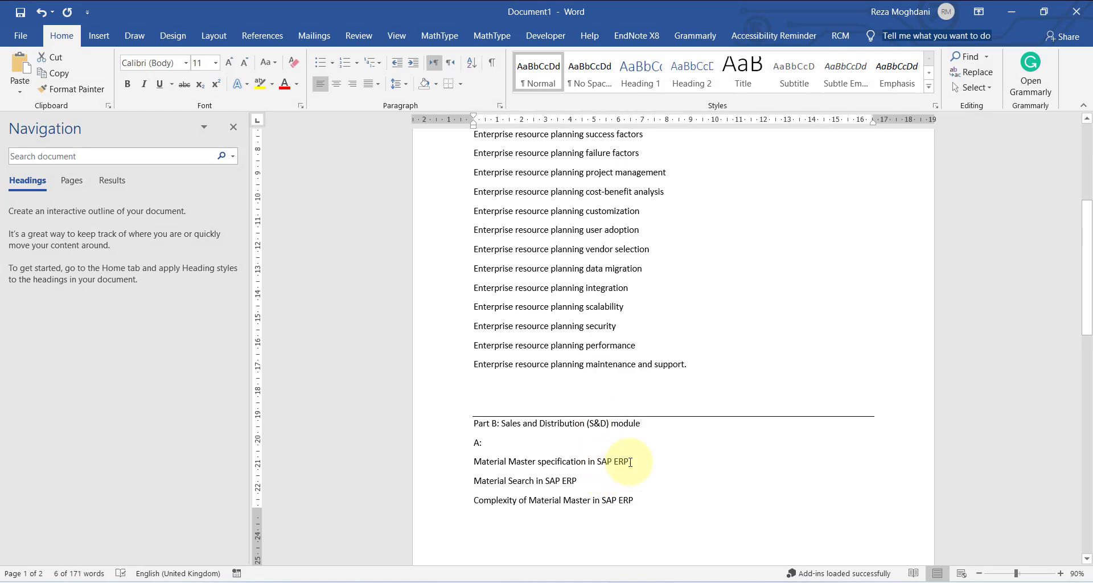
pyautogui.scroll(5, 620, 464)
pyautogui.scroll(2, 653, 373)
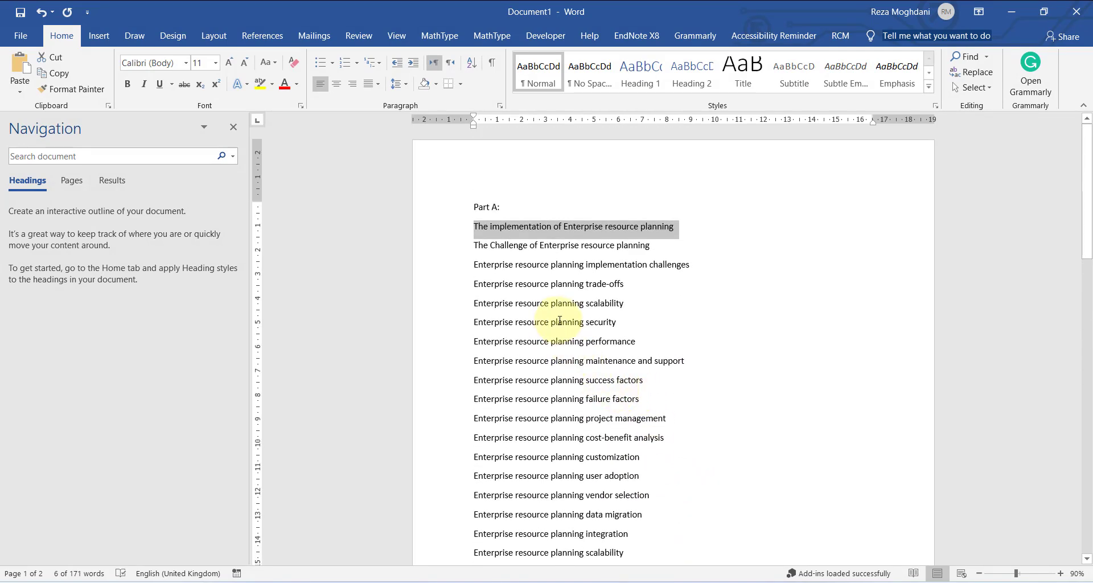
pyautogui.scroll(-3, 559, 320)
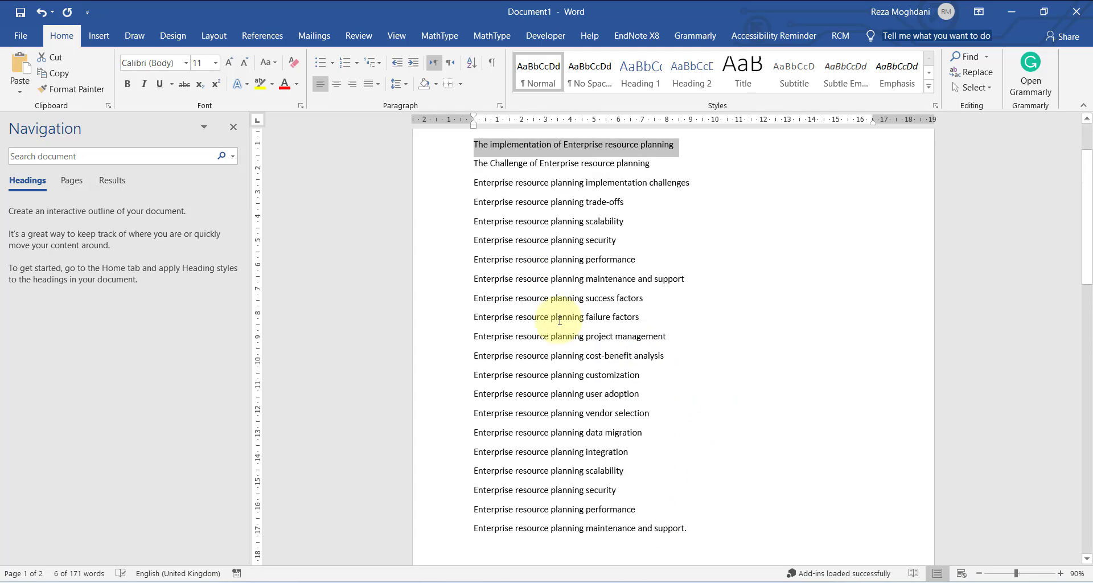
pyautogui.scroll(-12, 559, 321)
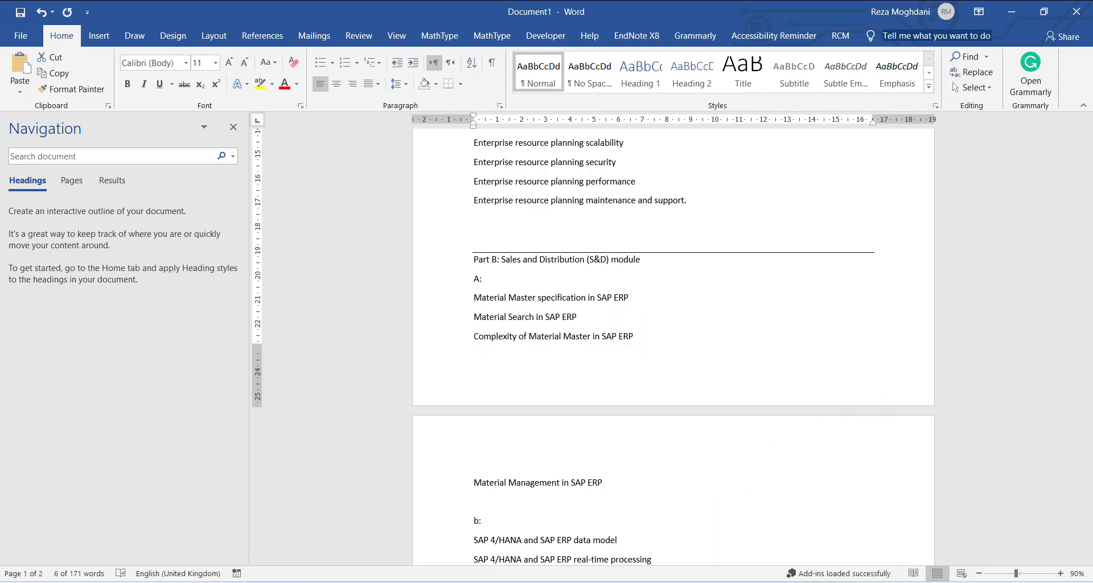
# Switch to the assessment brief and read the Part B Discussion Question, focusing on the phrase "Sales and Distribution (S&D) module"
pyautogui.hotkey('alt', 'Tab')
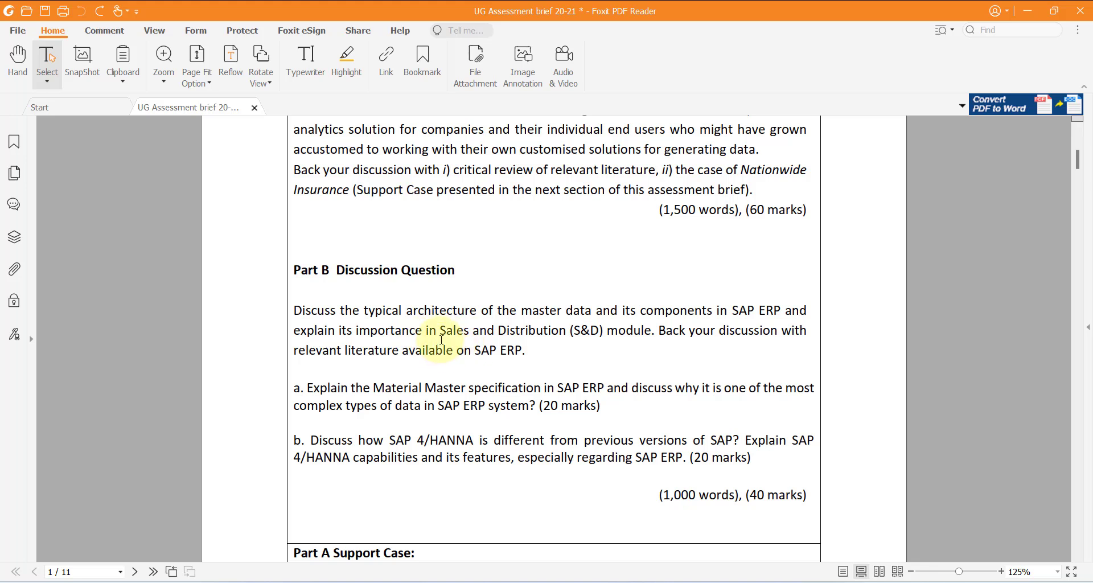
pyautogui.moveTo(440, 335); pyautogui.dragTo(651, 330)
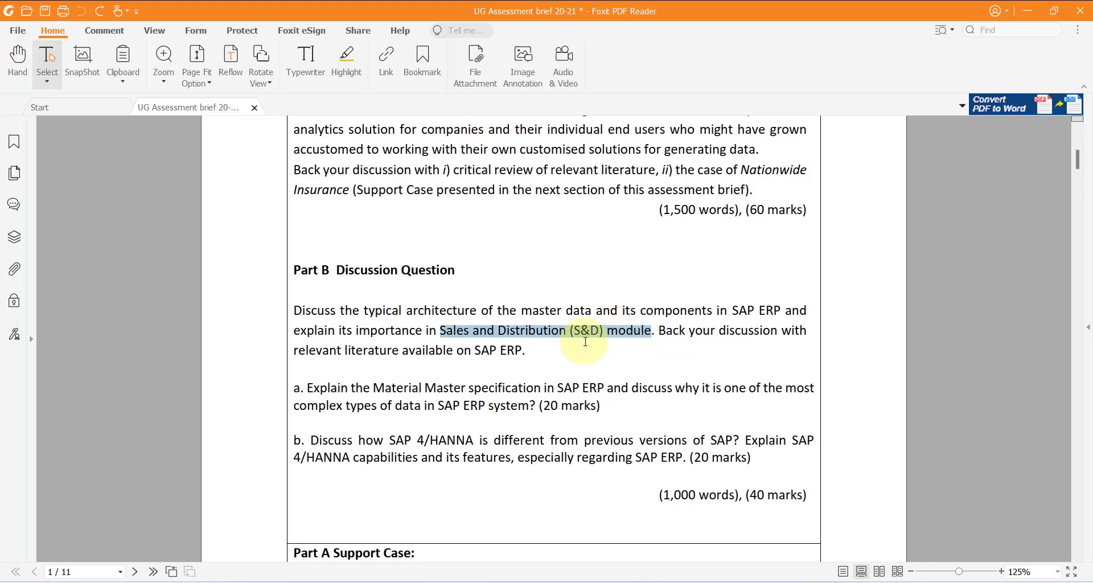
pyautogui.click(517, 344)
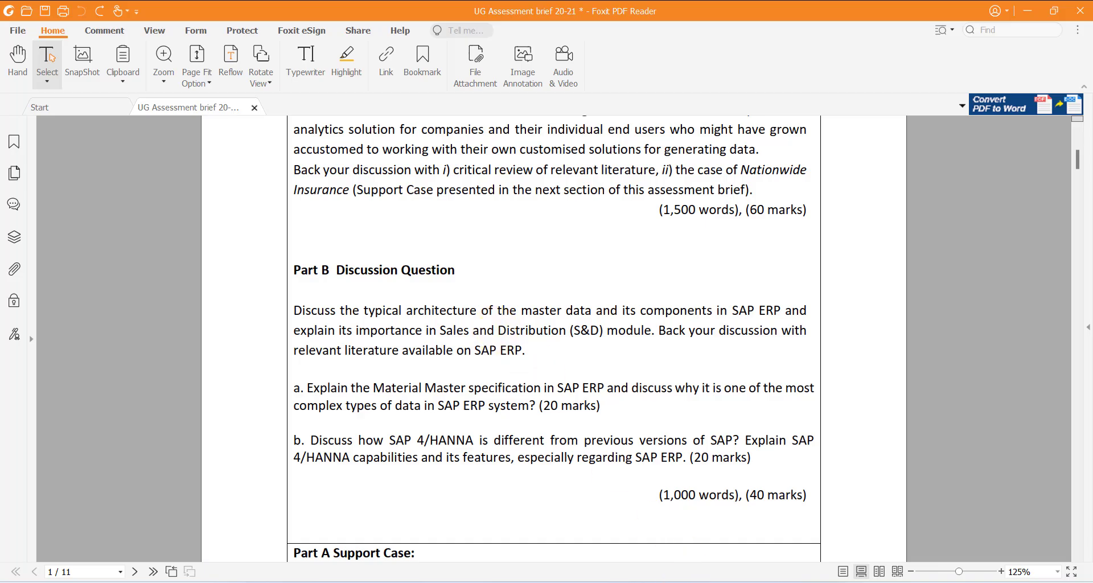
# Switch back to Document1 in Word and examine the Material Master and SAP 4/HANA topics under Part B
pyautogui.hotkey('alt', 'Tab')
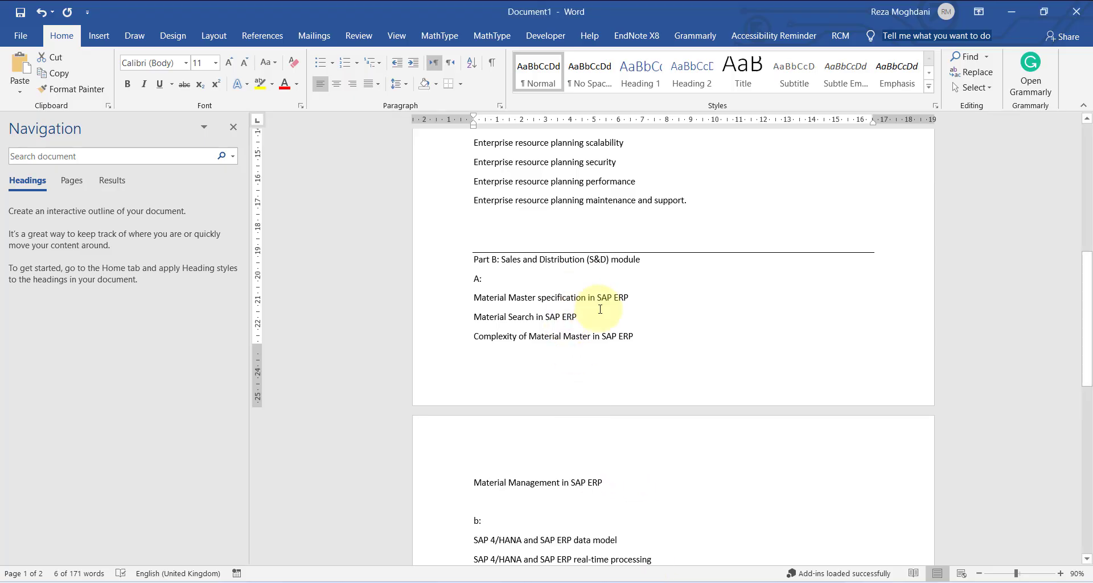
pyautogui.scroll(-3, 602, 285)
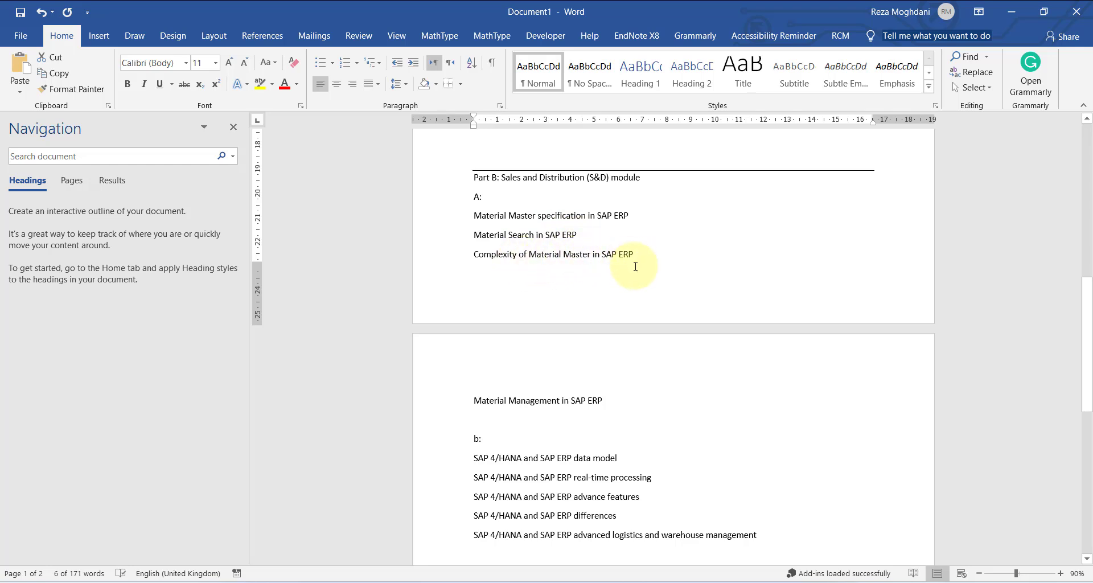
pyautogui.scroll(3, 634, 261)
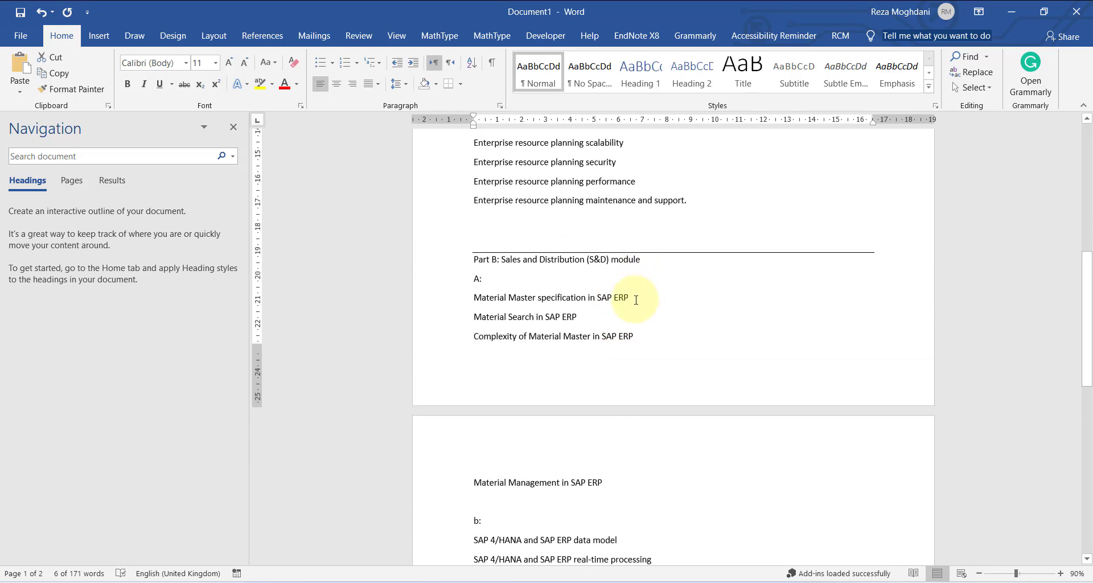
pyautogui.scroll(-3, 629, 294)
pyautogui.scroll(3, 622, 390)
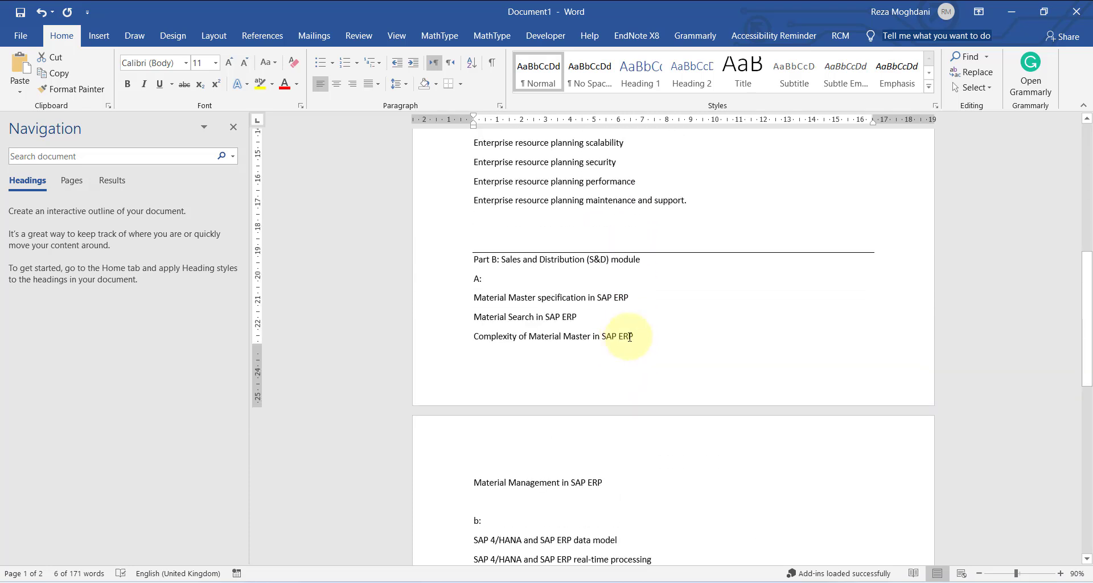
# Copy the Part B topic "Material Master specification in SAP ERP"
pyautogui.tripleClick(485, 296)
pyautogui.rightClick(430, 298)
pyautogui.click(449, 338)
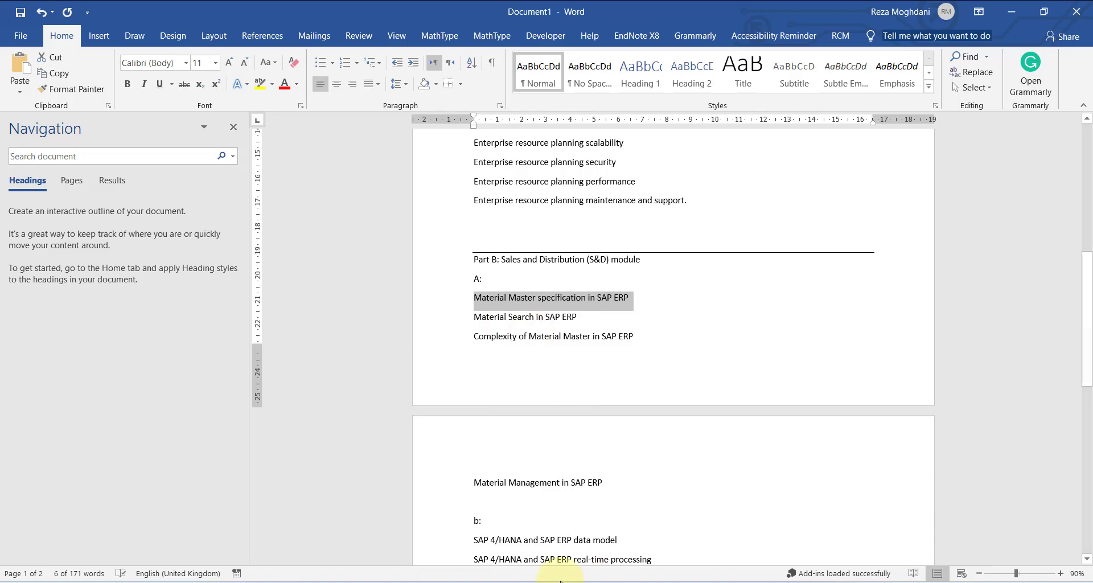
pyautogui.click(435, 387)
pyautogui.click(434, 580)
pyautogui.rightClick(434, 578)
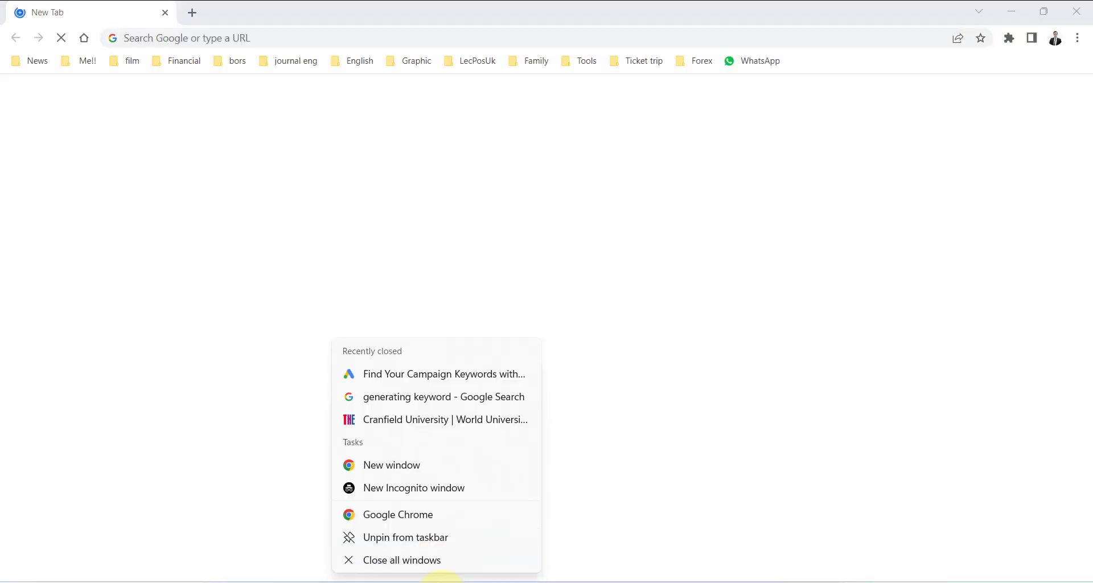
pyautogui.click(434, 559)
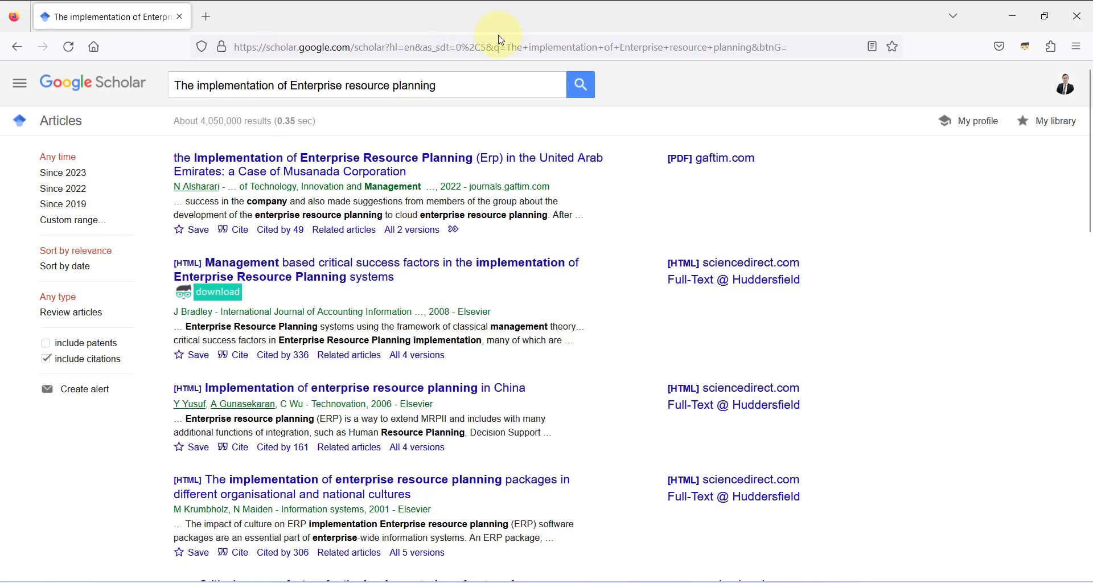
# Replace the Google Scholar query with the copied topic "Material Master specification in SAP ERP" and run the search
pyautogui.tripleClick(464, 85)
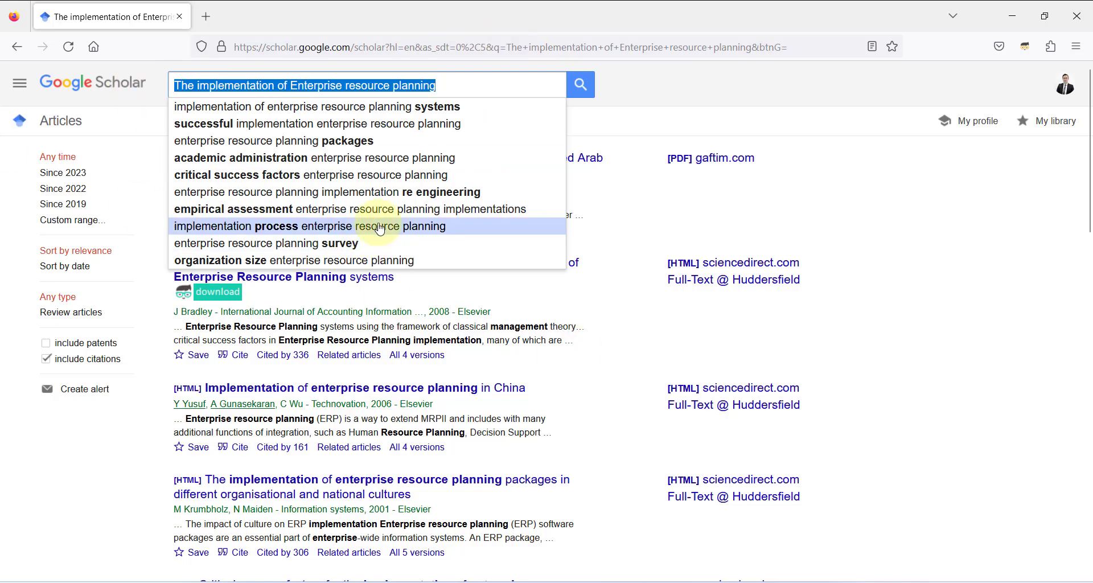
pyautogui.hotkey('ctrl', 'v')
pyautogui.click(580, 86)
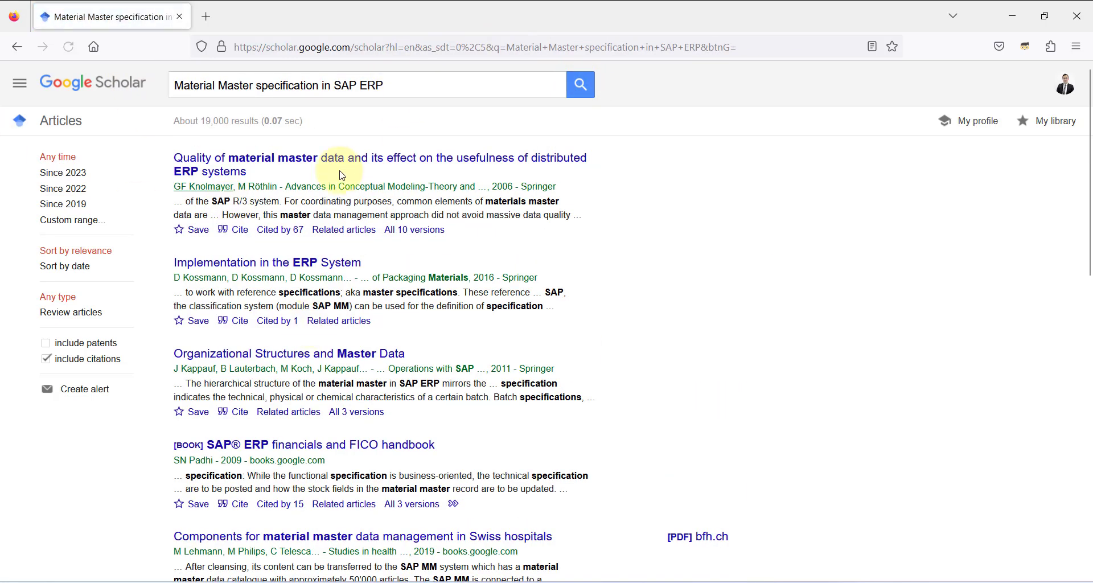
# Look through the Google Scholar results on material master specification and return to the start of the list
pyautogui.scroll(-7, 286, 441)
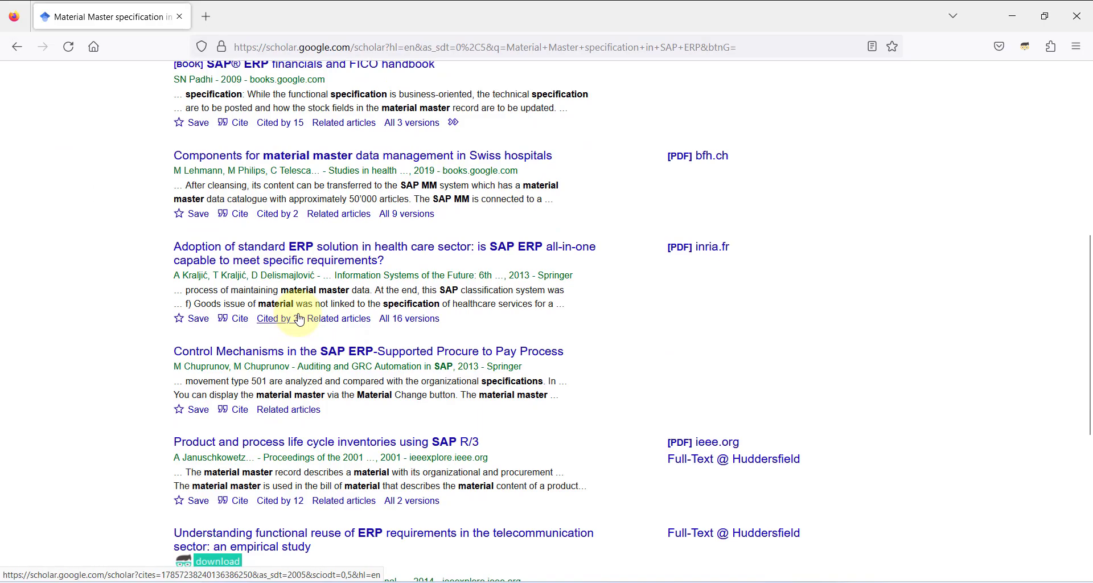
pyautogui.scroll(6, 301, 350)
pyautogui.scroll(2, 301, 350)
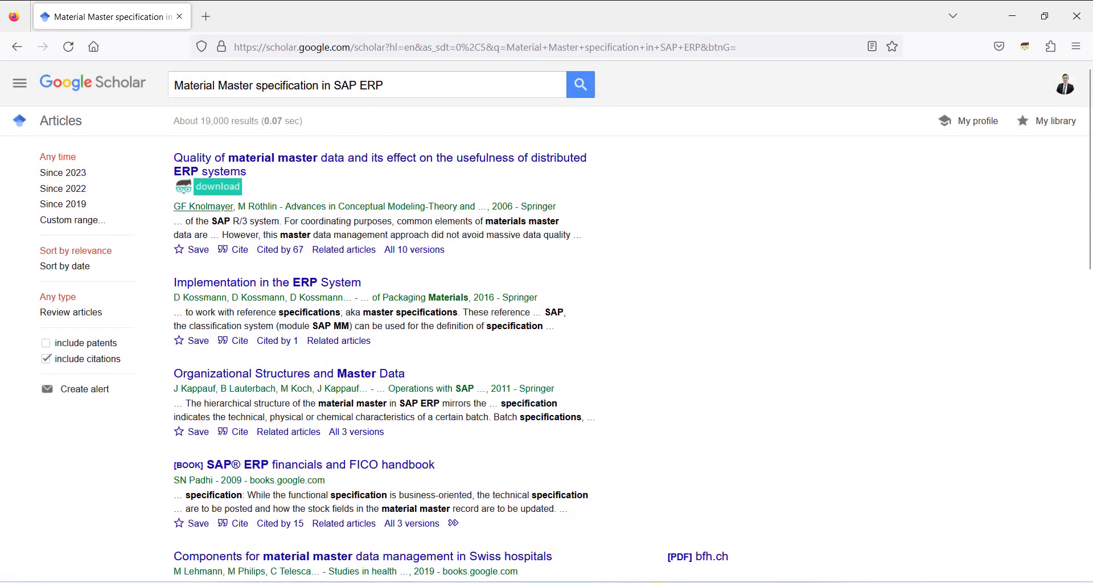
# Switch to Document1 to review the Part B topics under a and b, and return to the assessment brief's Part B question
pyautogui.hotkey('alt', 'Tab')
pyautogui.scroll(-4, 580, 375)
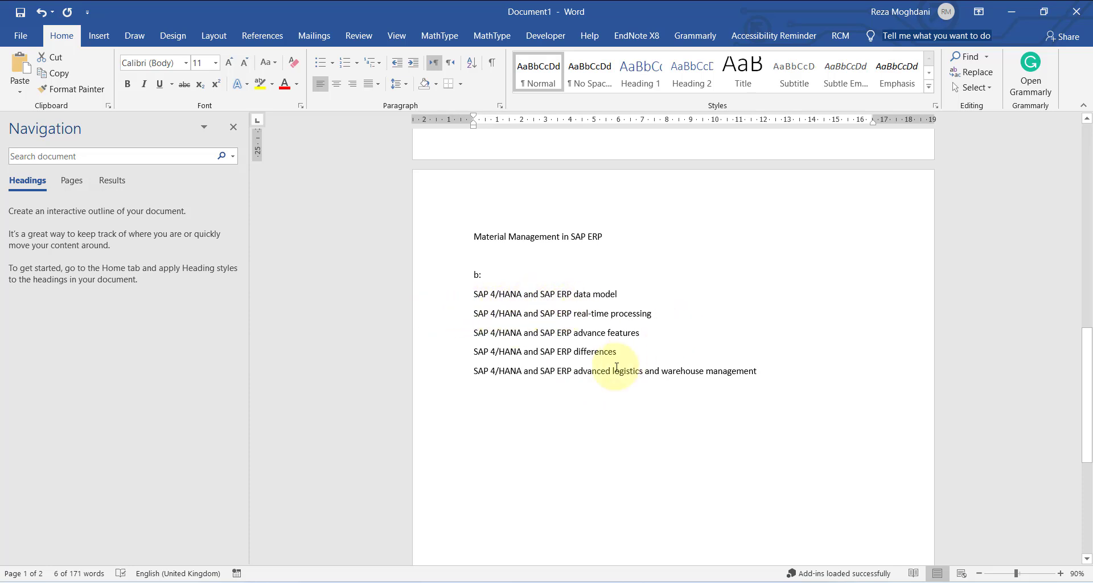
pyautogui.scroll(8, 622, 390)
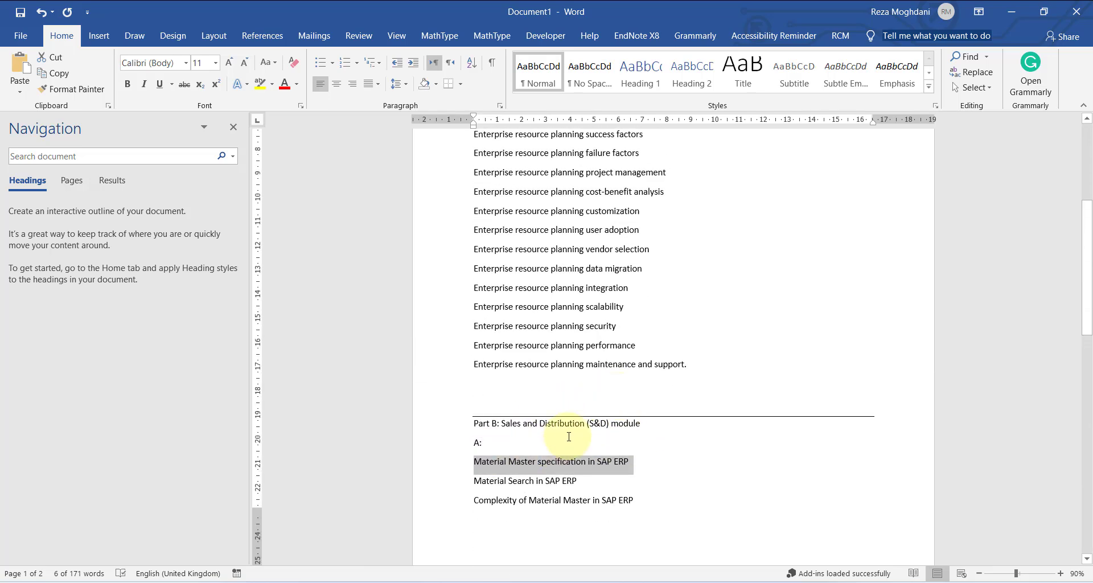
pyautogui.scroll(-3, 575, 448)
pyautogui.click(601, 581)
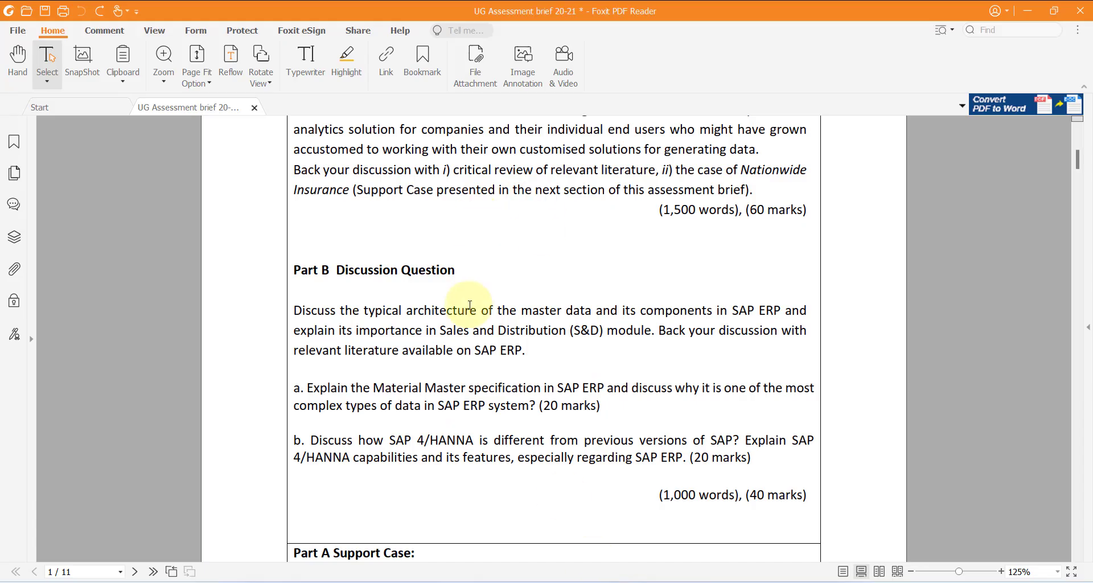